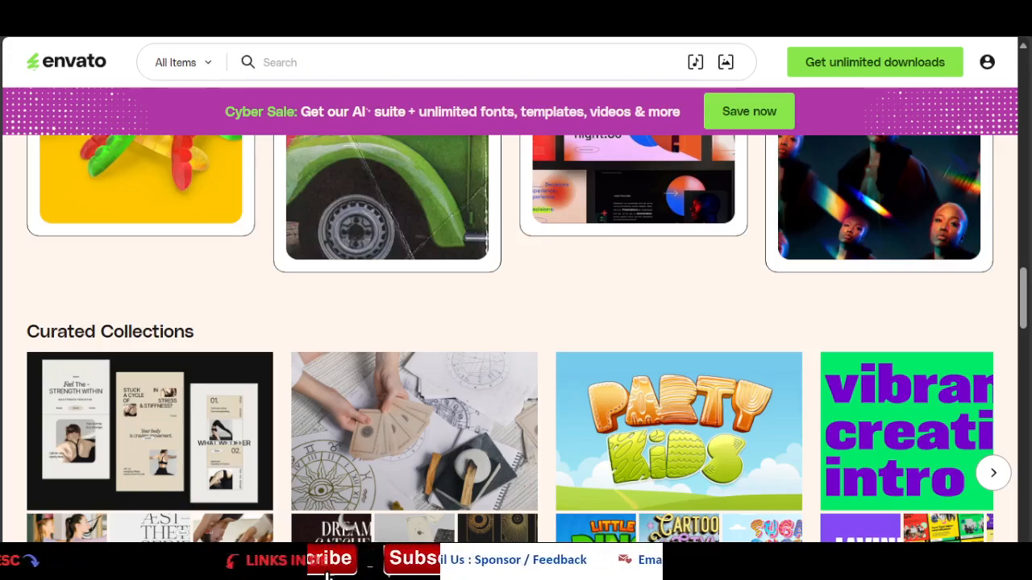
- Look through the Curated Collections and "Why creatives choose Envato?" sections of the homepage
scroll(272, 396, "down", 4)
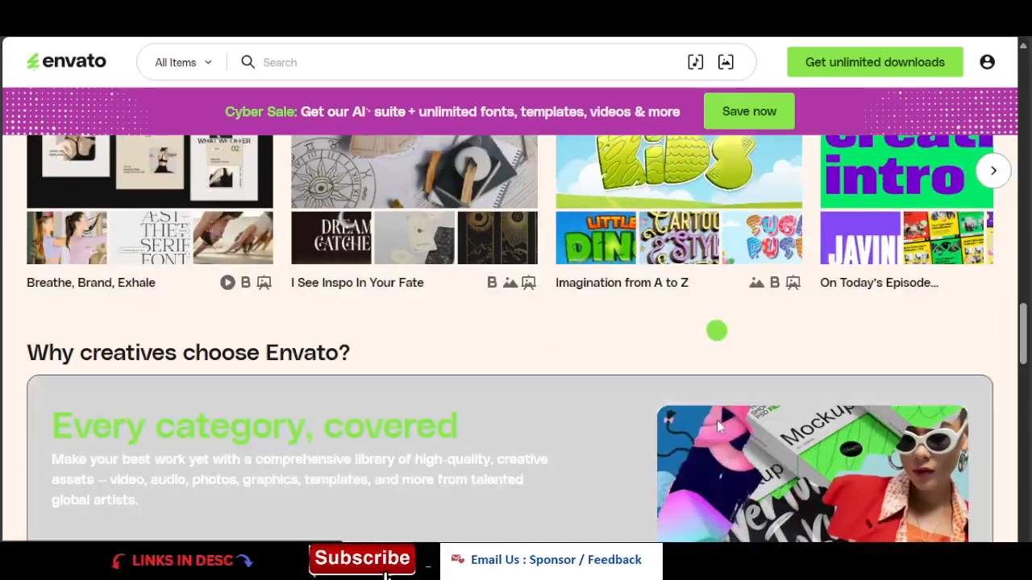
scroll(716, 420, "down", 5)
scroll(490, 366, "up", 3)
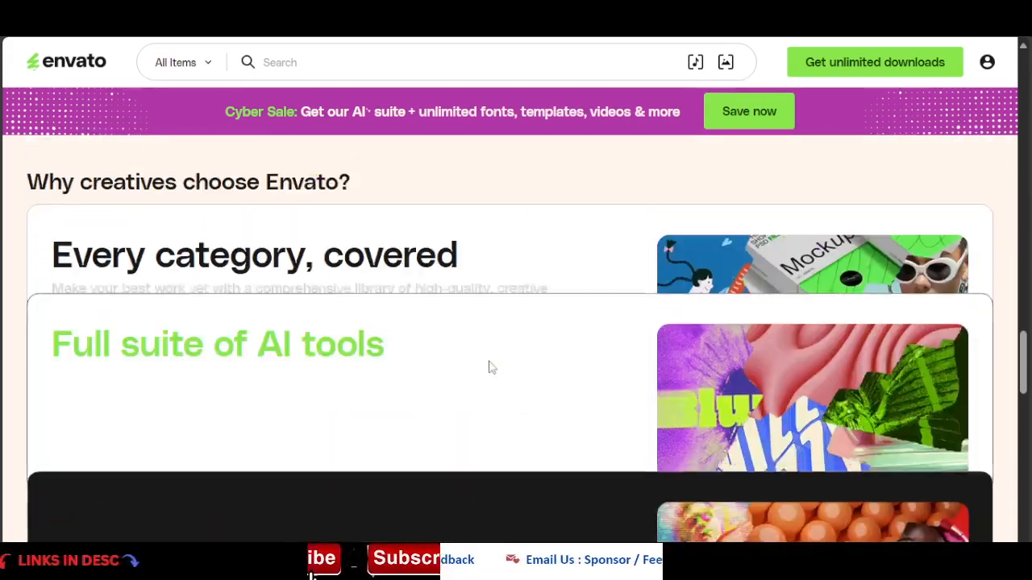
scroll(490, 367, "up", 3)
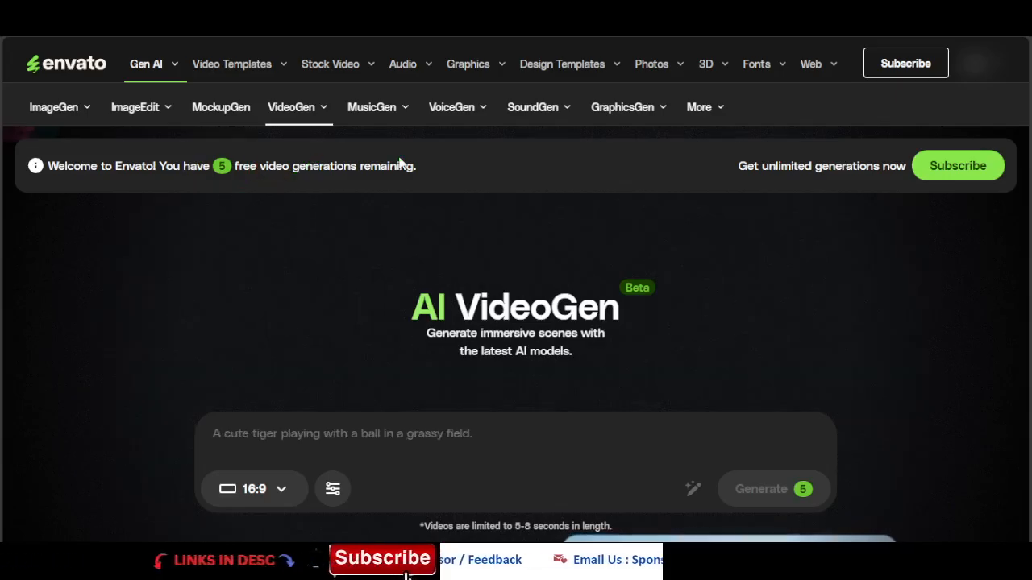
- Examine AI VideoGen's start and end frame inputs, its aspect ratio choices, and its sound and speech options
left_click(303, 434)
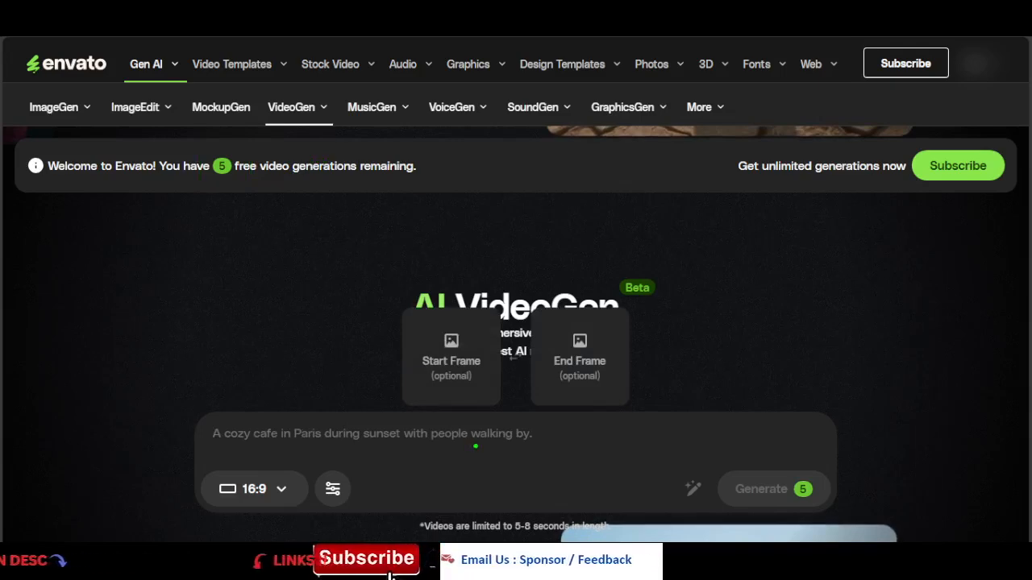
left_click(274, 489)
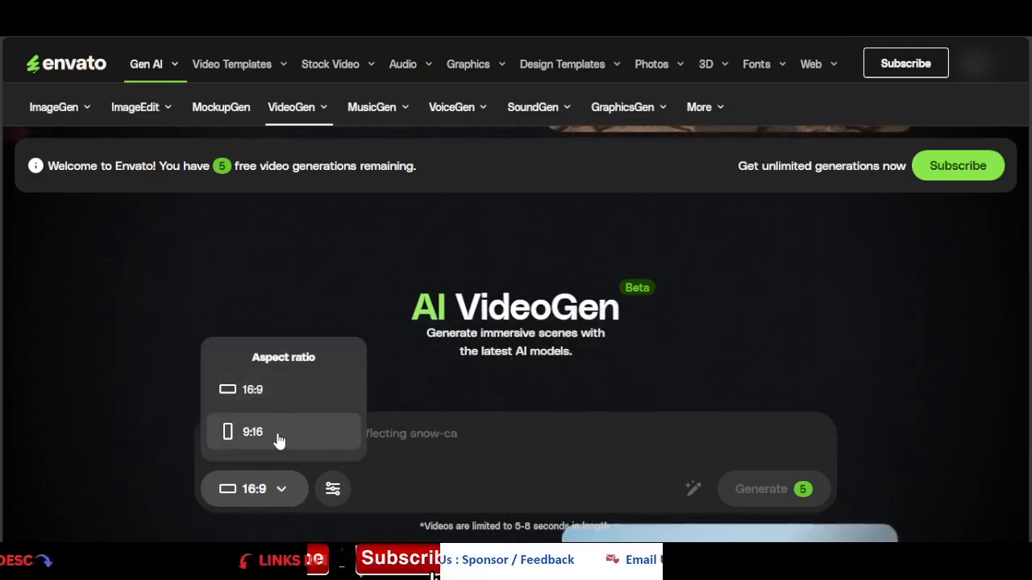
left_click(446, 431)
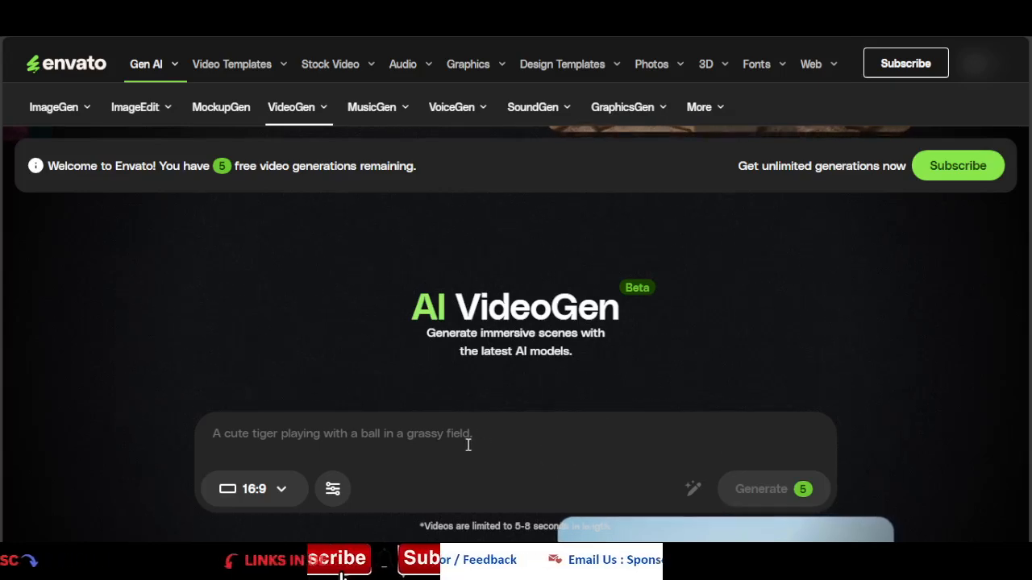
left_click(335, 489)
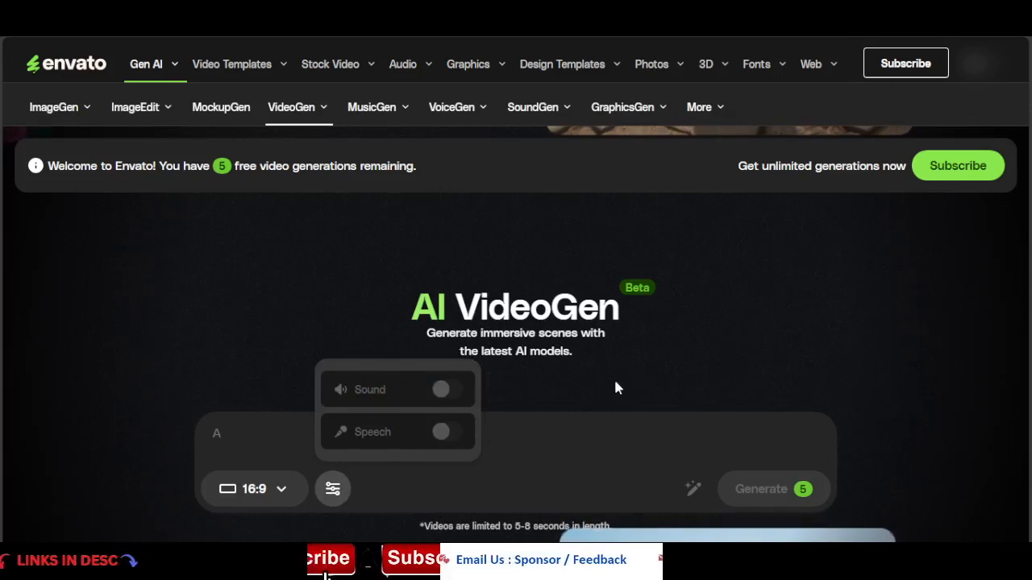
left_click(659, 465)
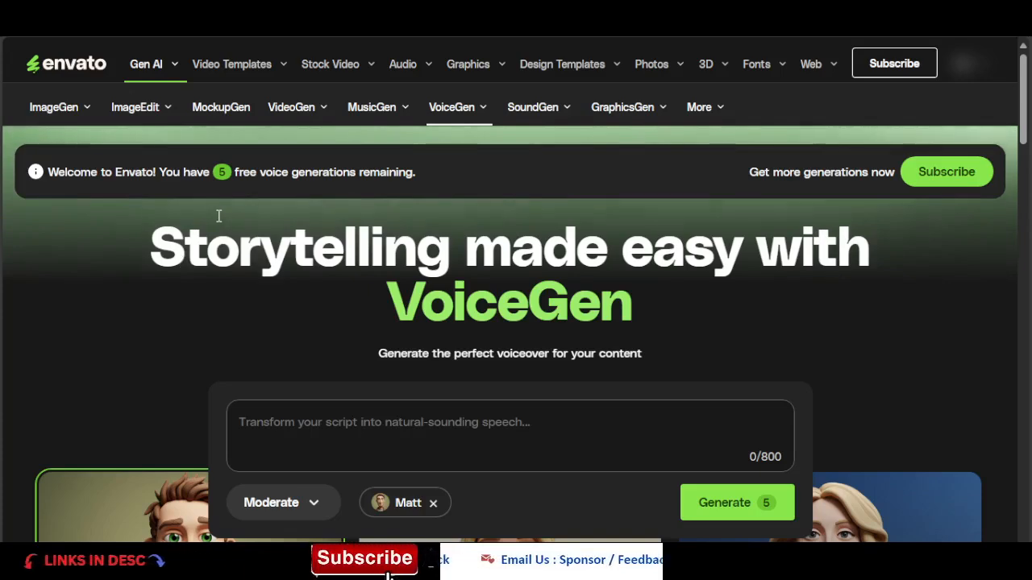
scroll(647, 323, "down", 3)
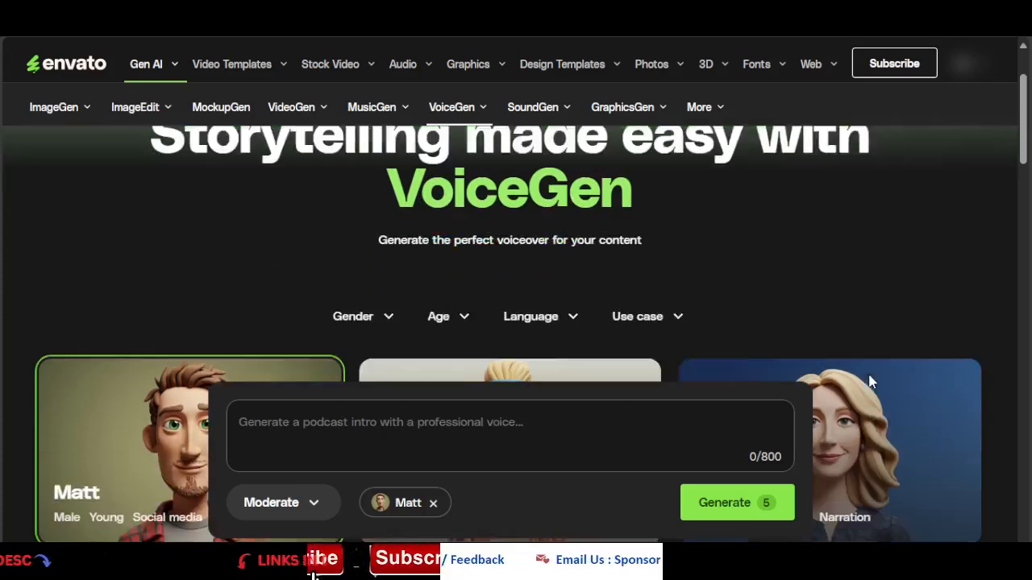
scroll(549, 416, "up", 1)
scroll(516, 427, "down", 1)
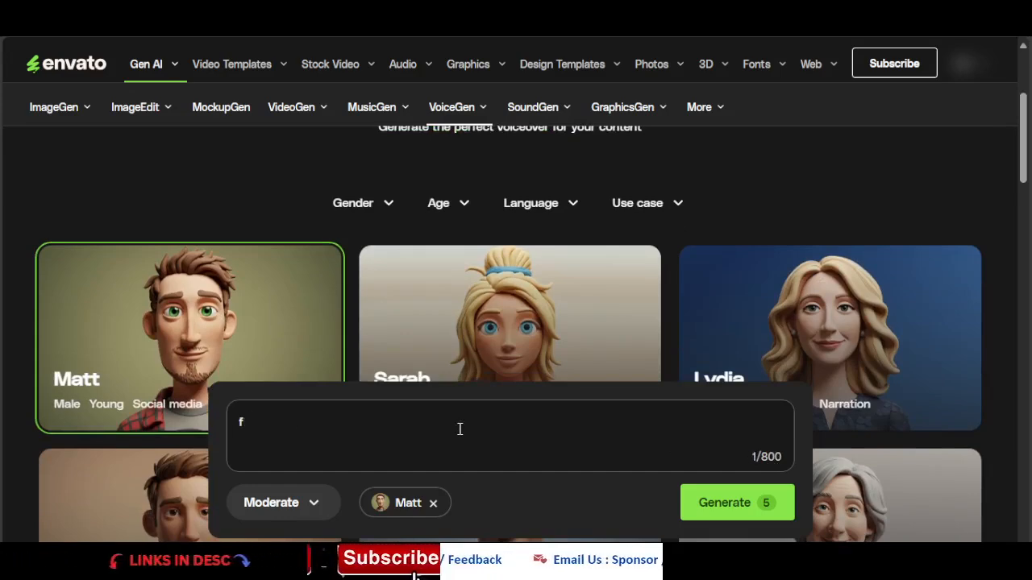
key("BackSpace")
type("I am")
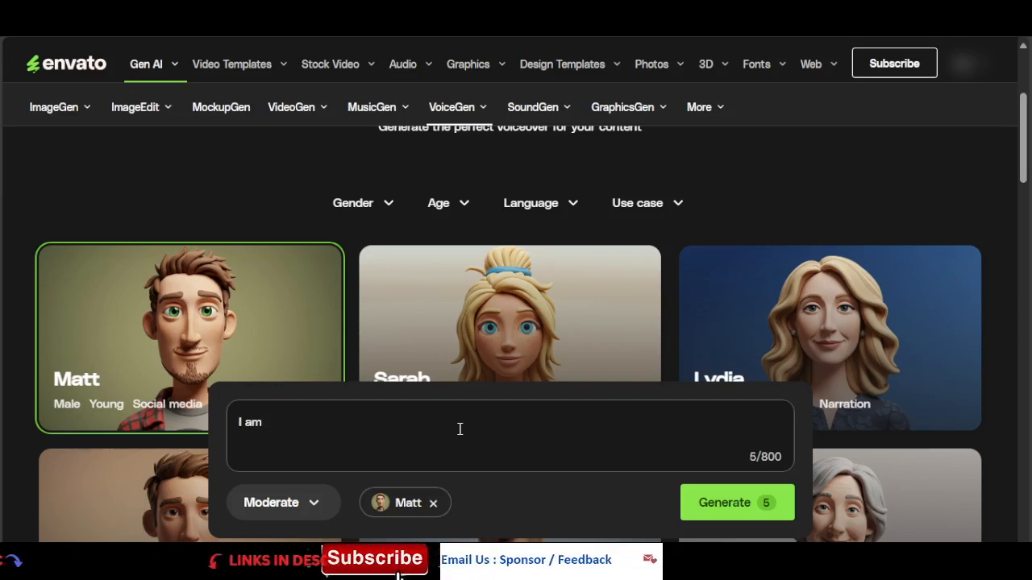
key("BackSpace")
key("BackSpace")
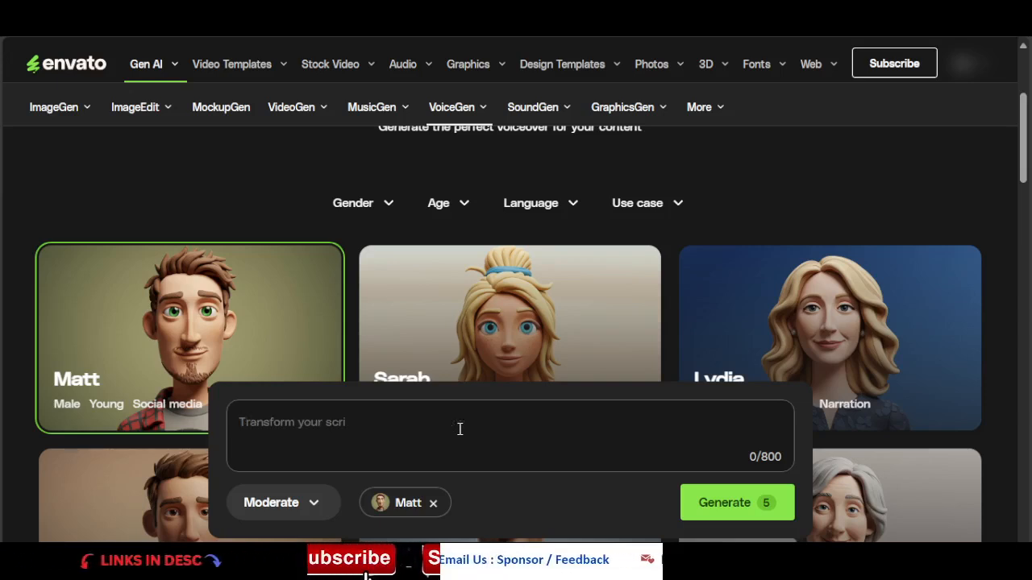
- Check the speech speed choices in VoiceGen, leave the speed at Moderate, and remove the selected Matt voice
scroll(306, 233, "up", 3)
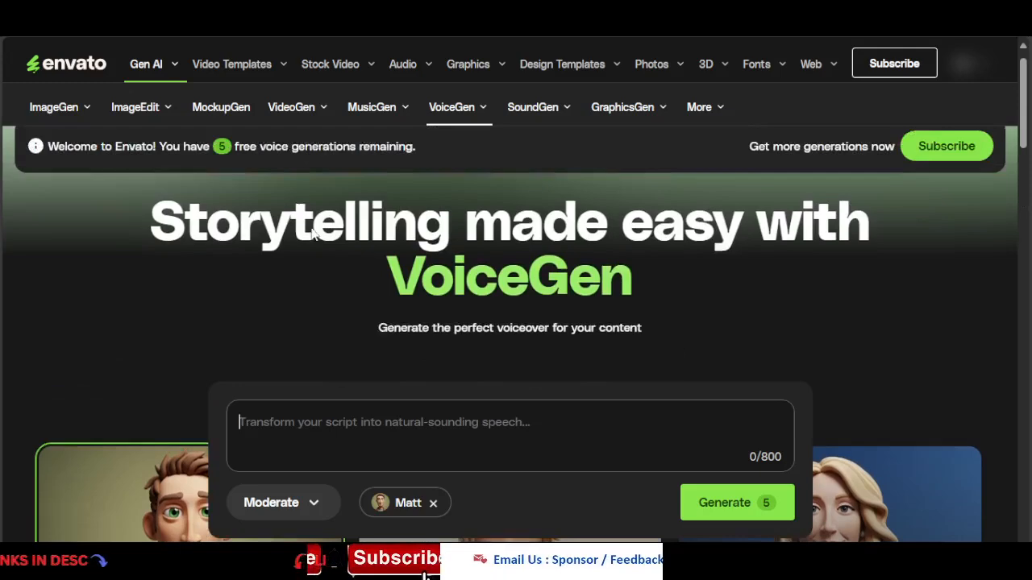
scroll(300, 230, "down", 2)
scroll(298, 233, "up", 2)
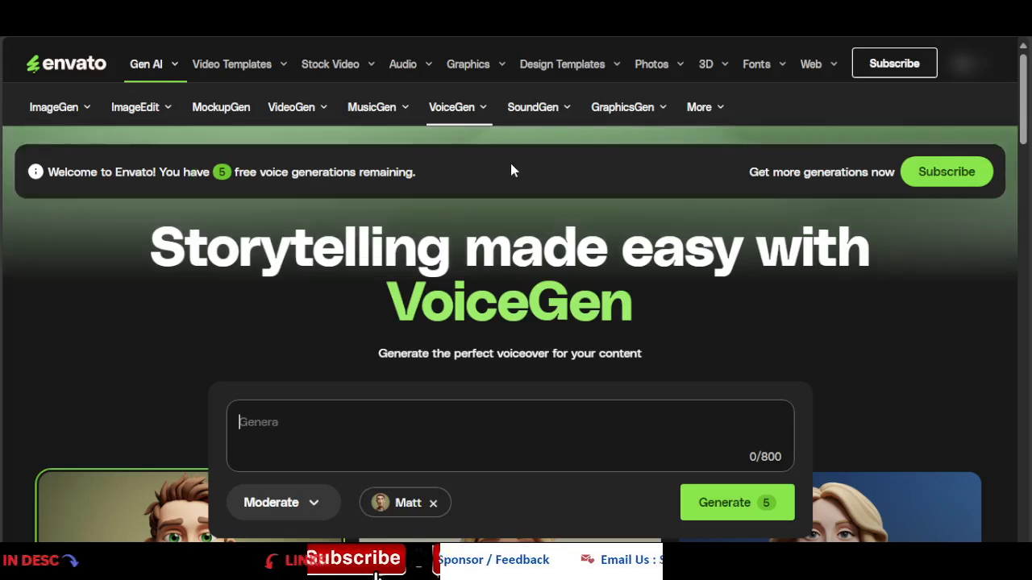
scroll(493, 242, "down", 3)
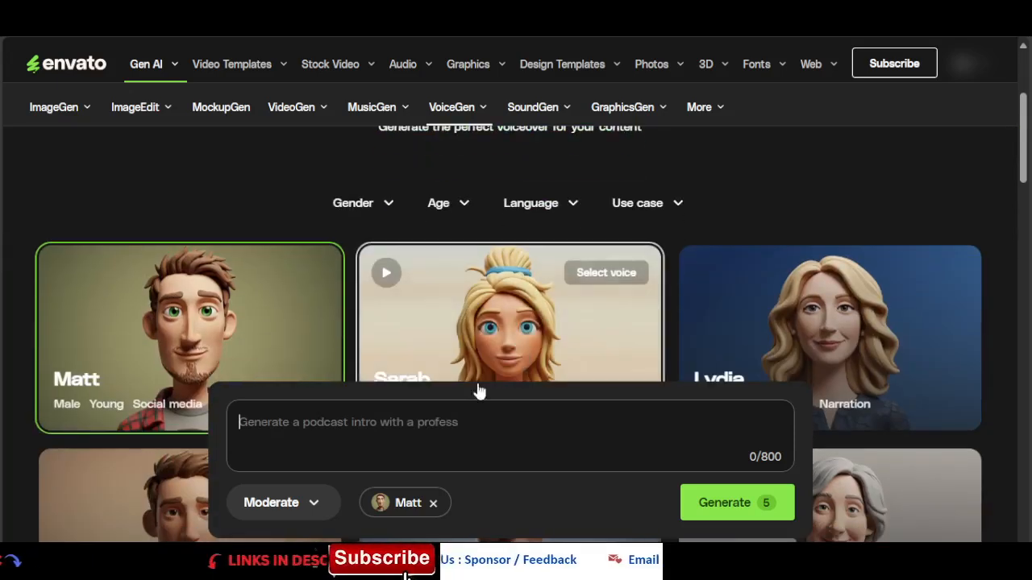
left_click(316, 505)
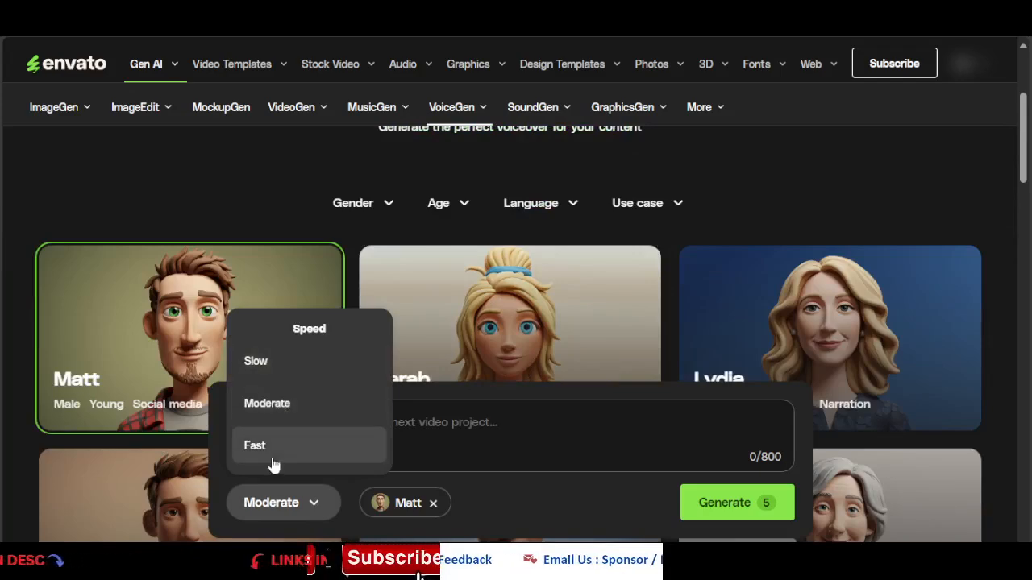
left_click(532, 449)
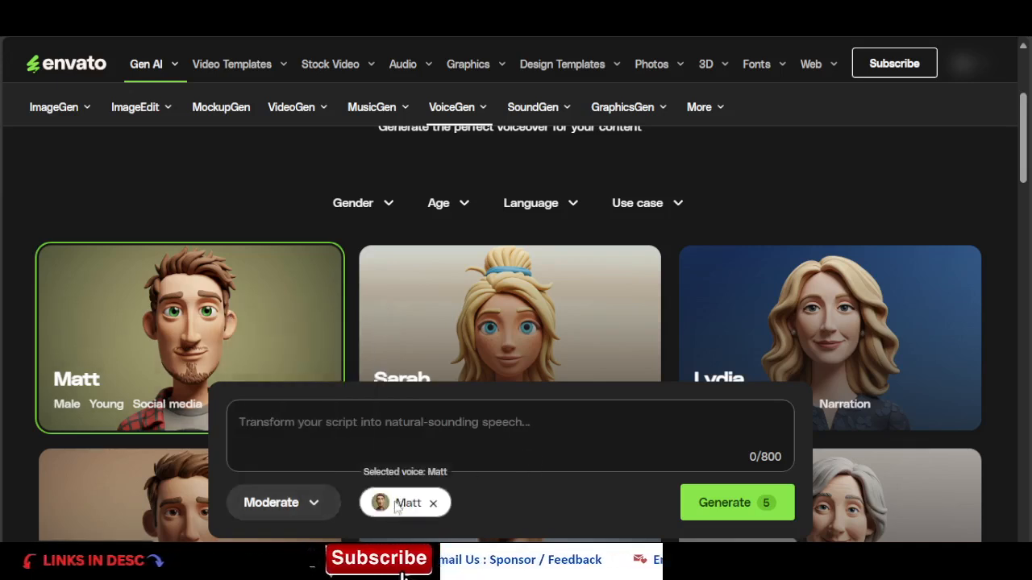
left_click(395, 504)
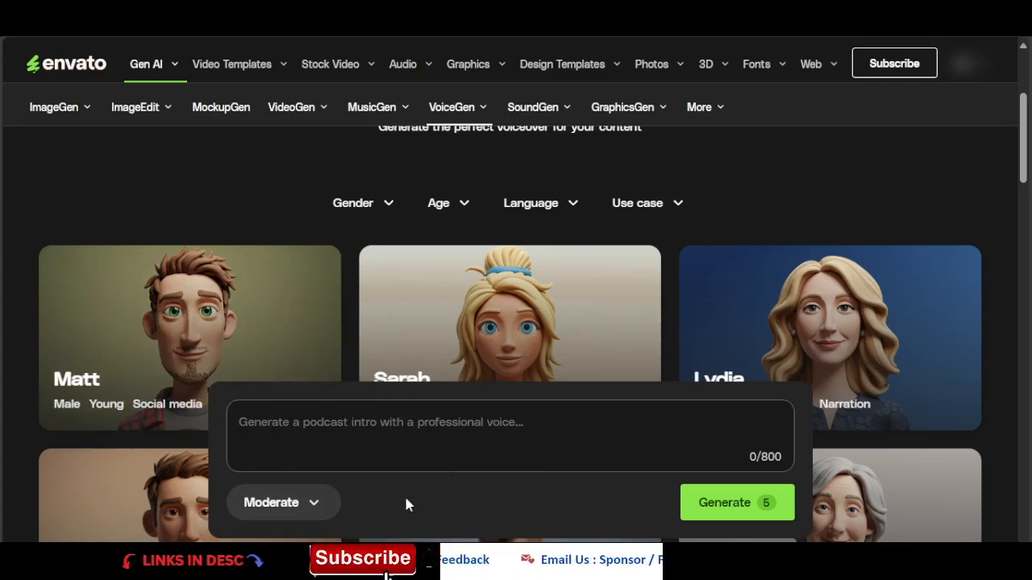
- Look through the VoiceGen voice library, comparing the voices by gender, age and use case
scroll(129, 334, "down", 2)
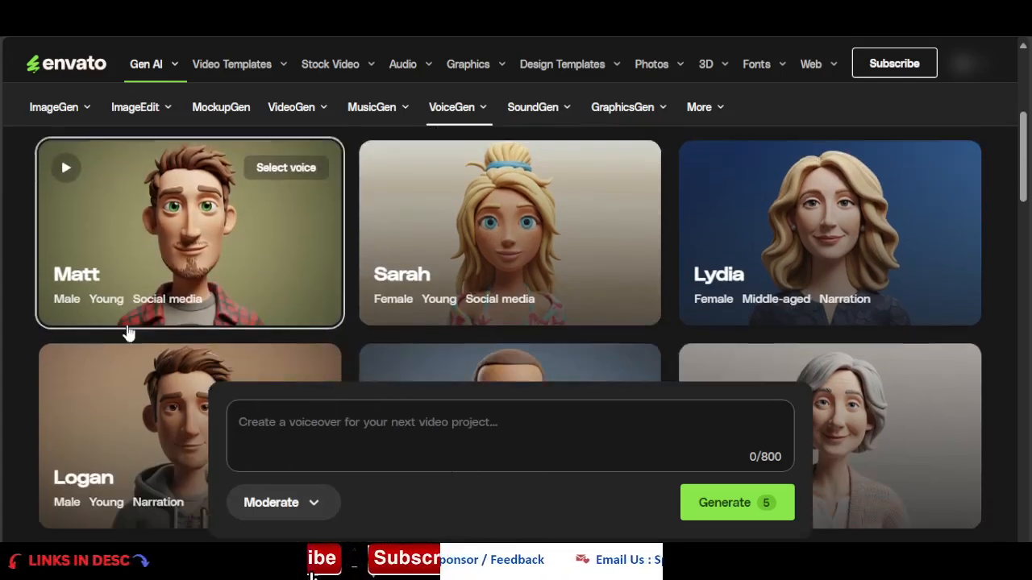
scroll(129, 334, "down", 1)
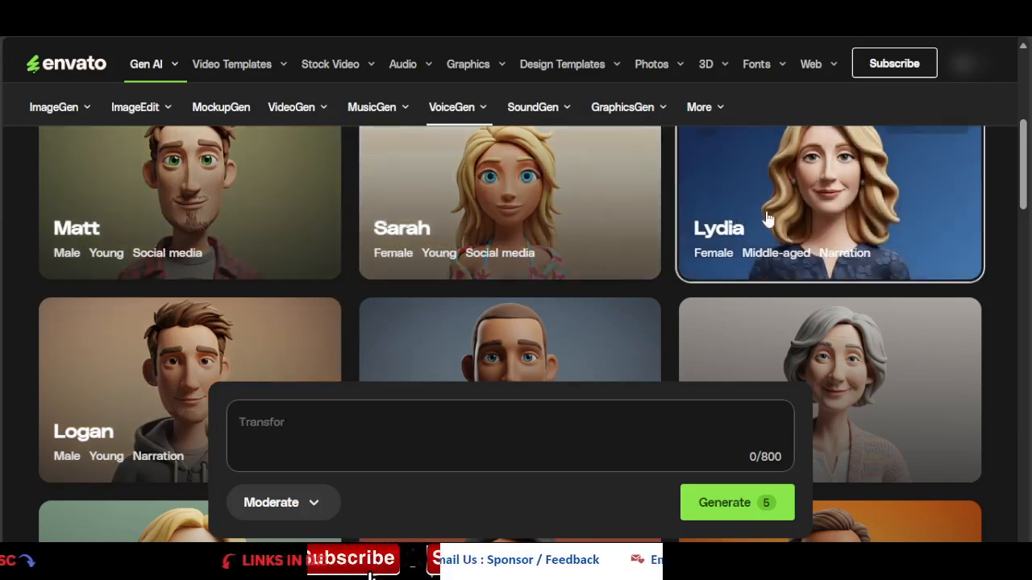
scroll(769, 220, "down", 3)
scroll(514, 260, "up", 1)
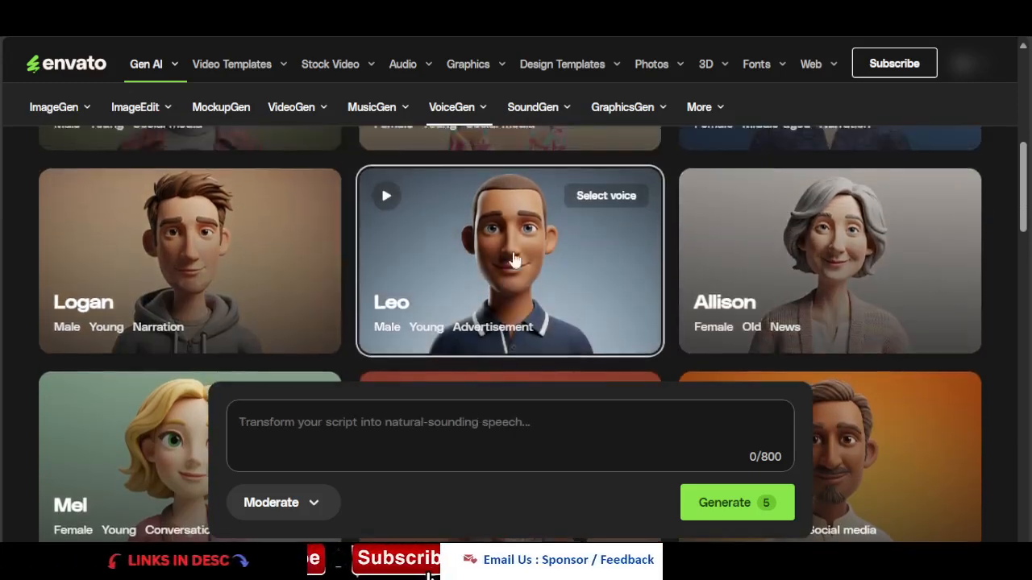
scroll(513, 259, "down", 4)
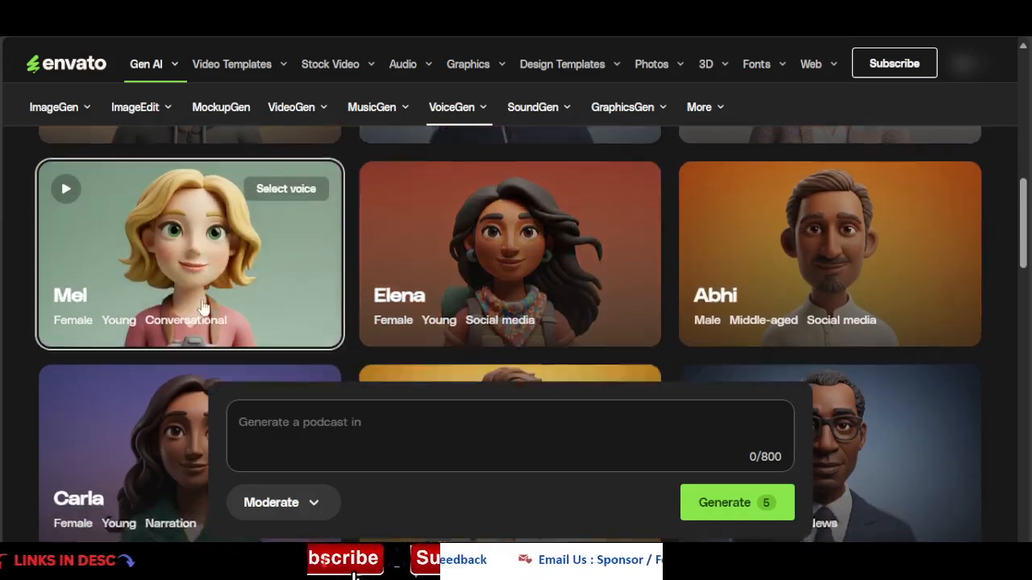
scroll(450, 307, "down", 1)
scroll(793, 272, "down", 2)
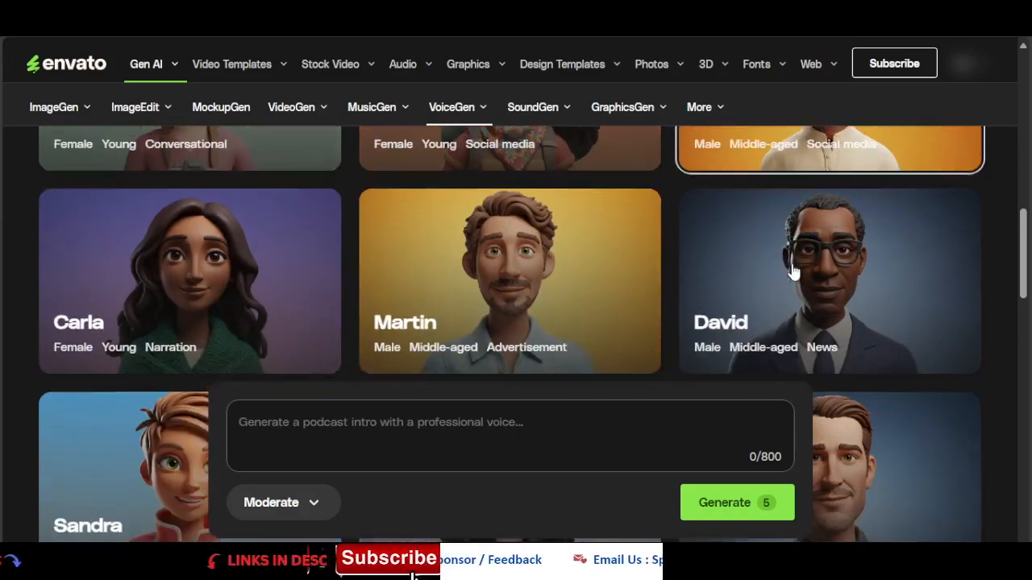
scroll(253, 336, "up", 1)
scroll(454, 287, "down", 2)
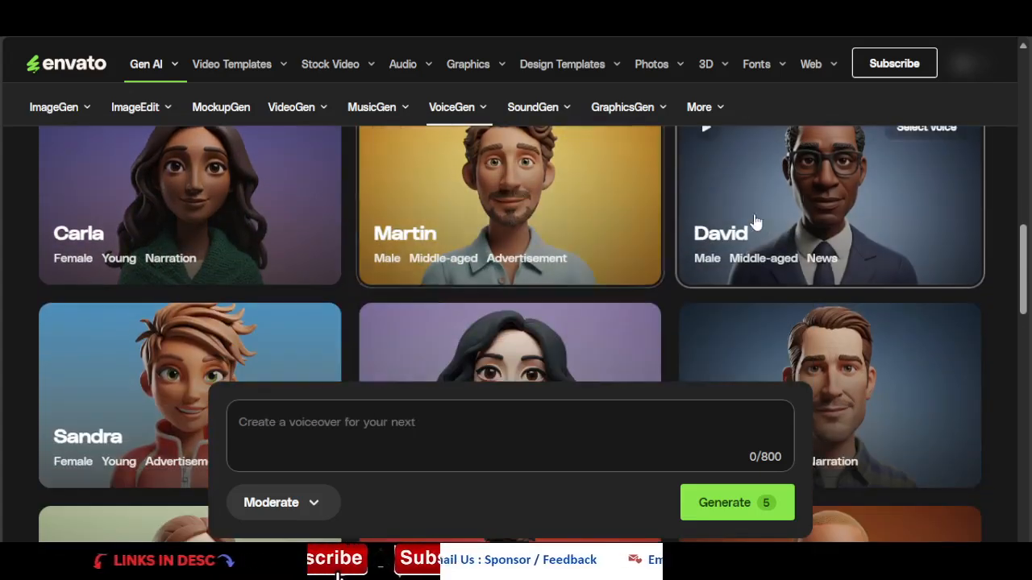
scroll(756, 222, "down", 4)
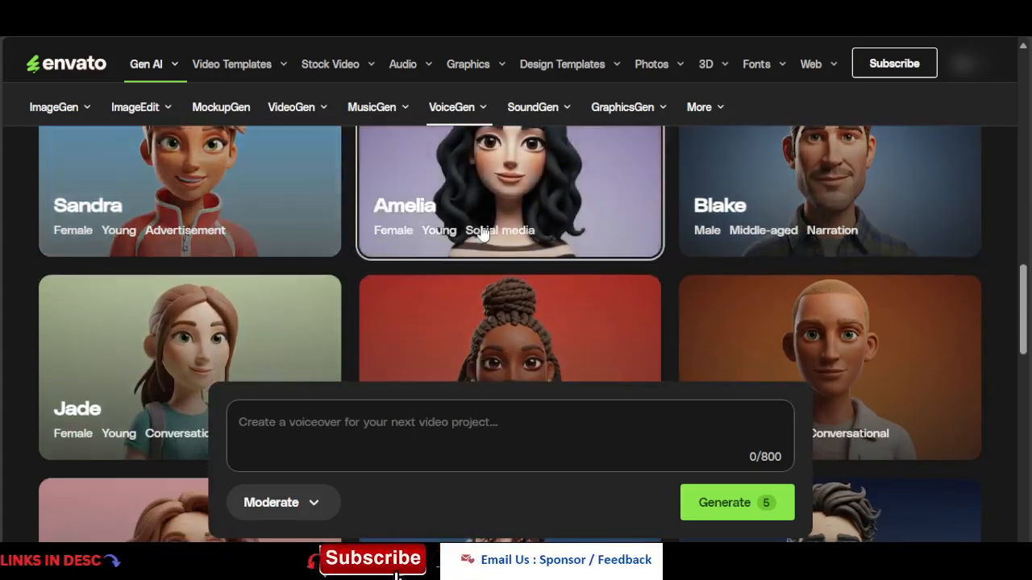
scroll(562, 230, "down", 5)
scroll(1028, 369, "down", 1)
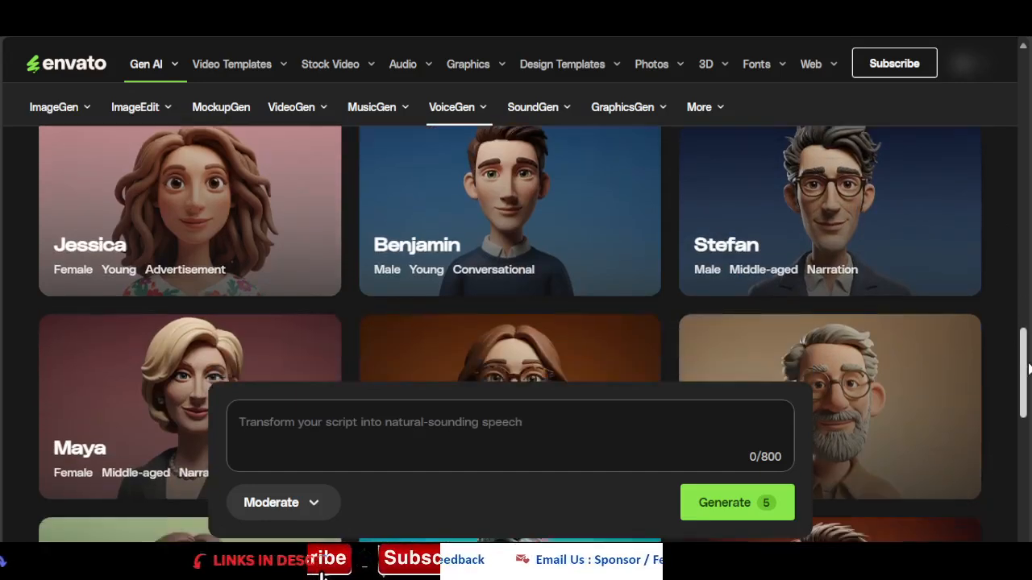
scroll(1028, 368, "down", 6)
scroll(1028, 369, "up", 6)
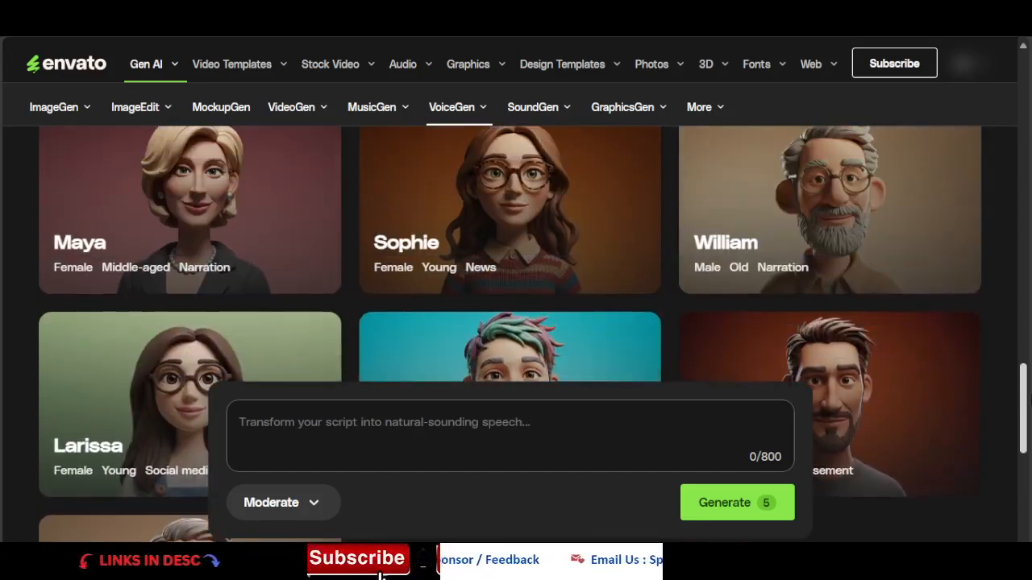
scroll(1029, 416, "down", 2)
left_click_drag(1029, 416, 1029, 392)
mouse_move(472, 357)
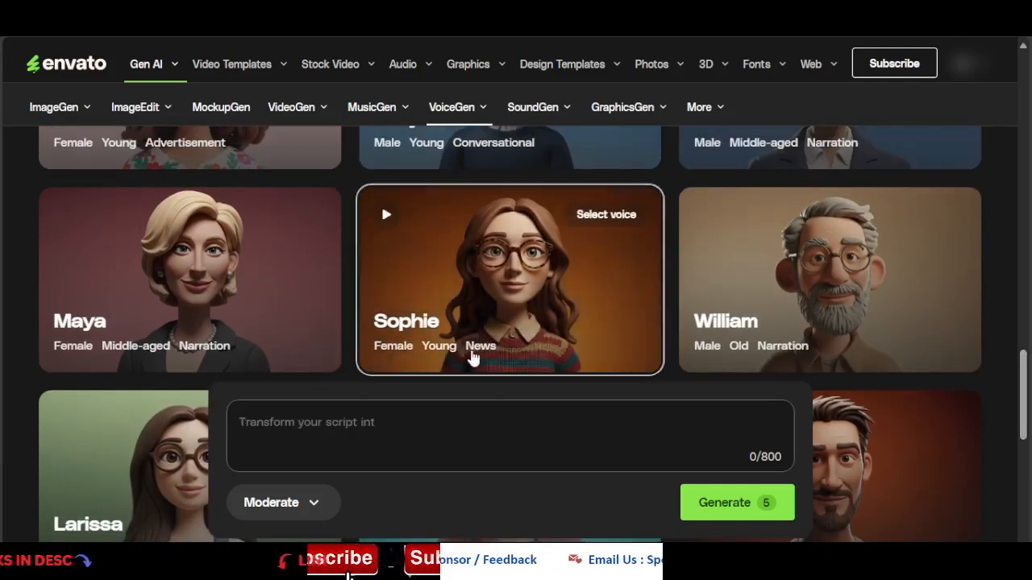
scroll(529, 306, "up", 1)
scroll(528, 306, "up", 1)
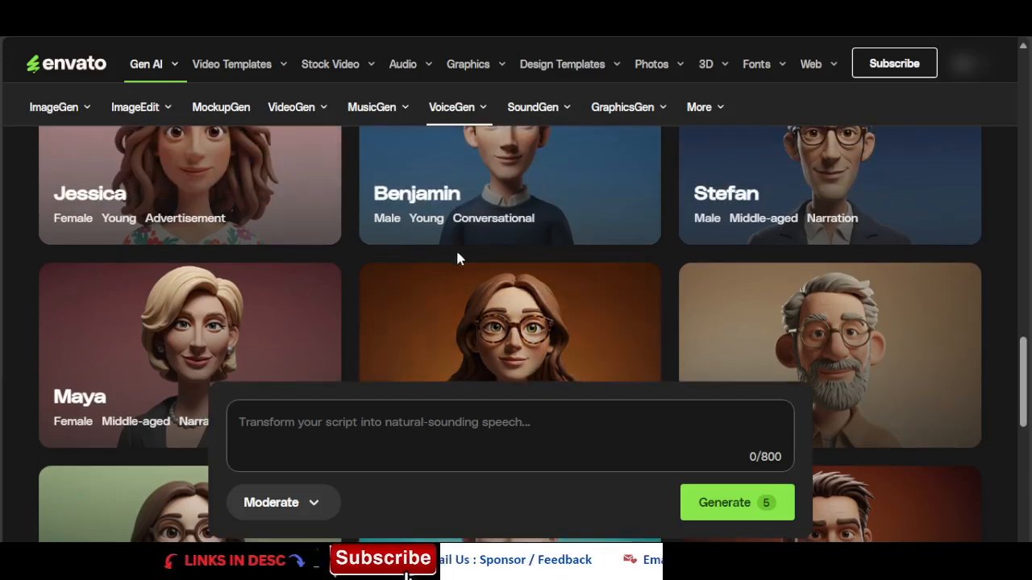
scroll(433, 226, "up", 2)
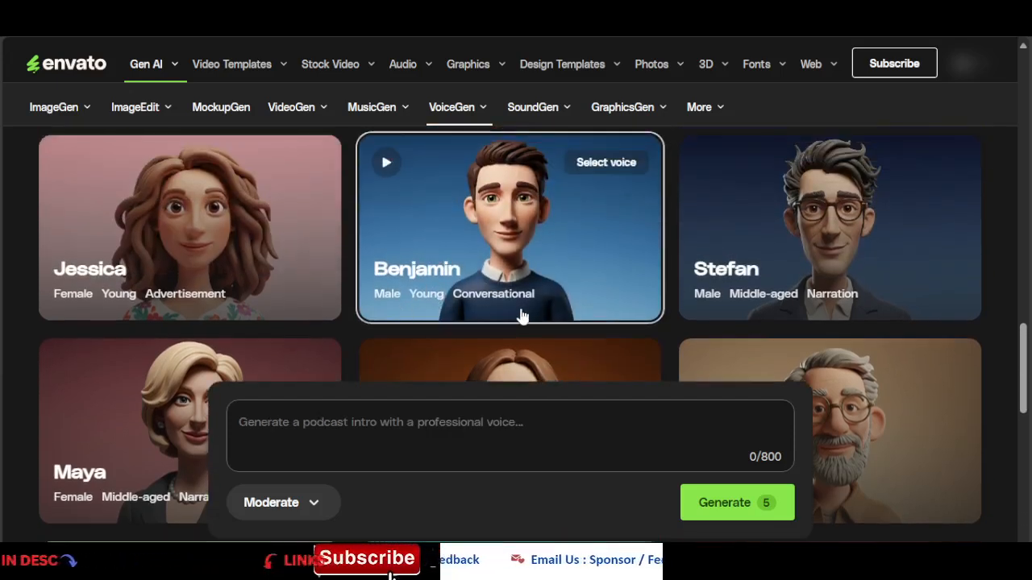
mouse_move(742, 292)
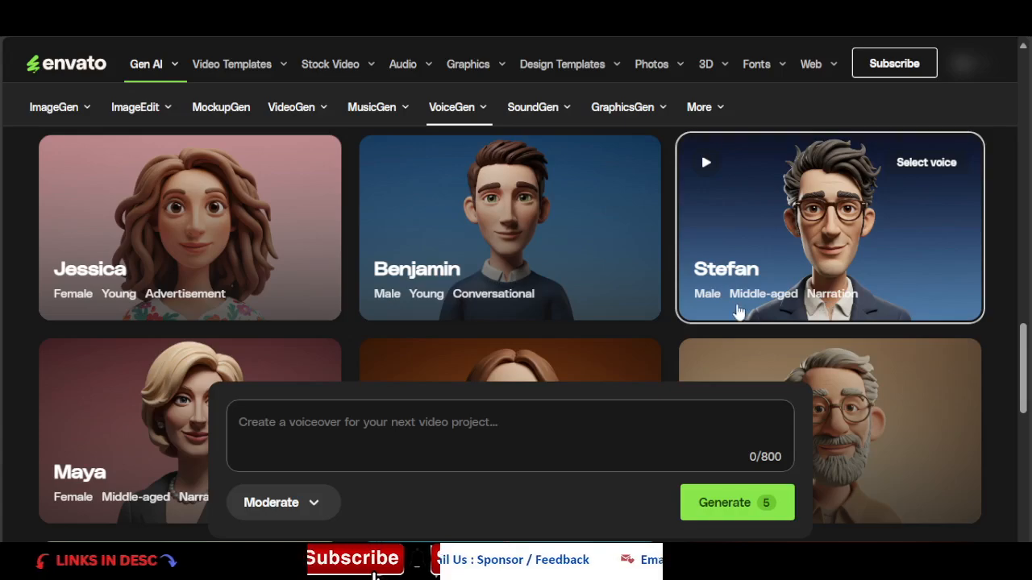
scroll(737, 309, "up", 6)
scroll(739, 311, "up", 12)
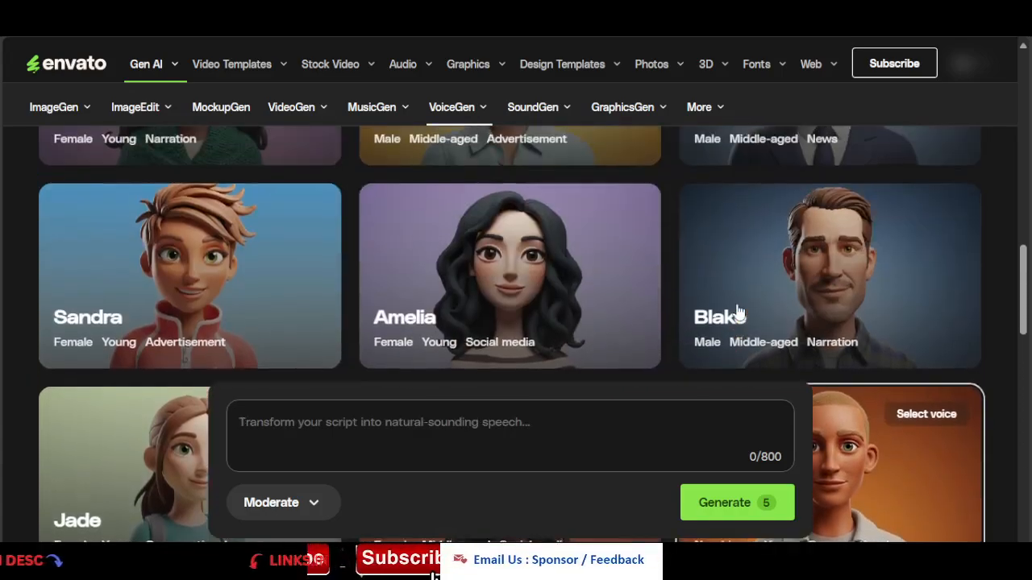
scroll(738, 311, "up", 10)
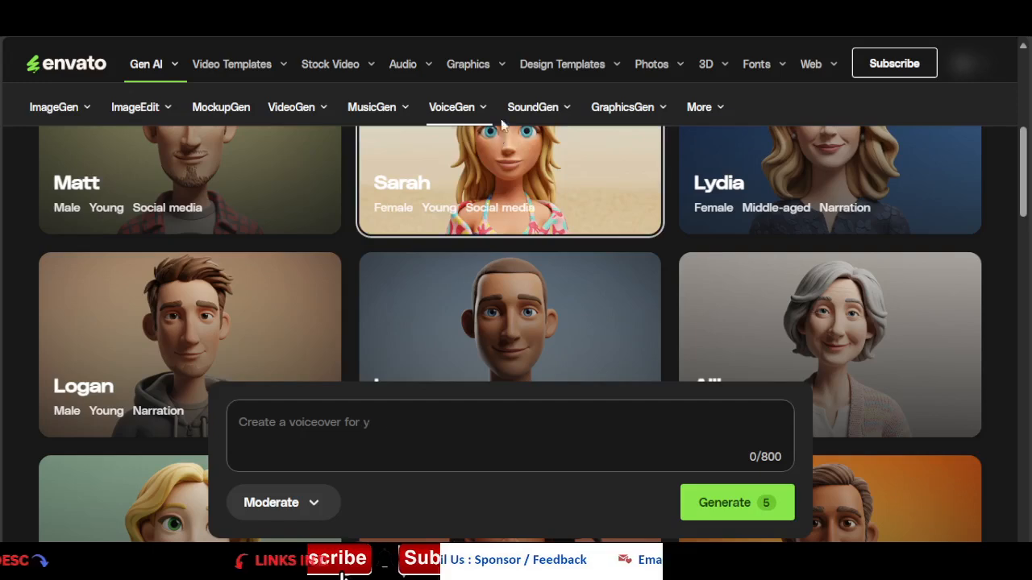
- Open the MusicGen tool and bring its prompt box, lyrics option and music presets into view
left_click(372, 106)
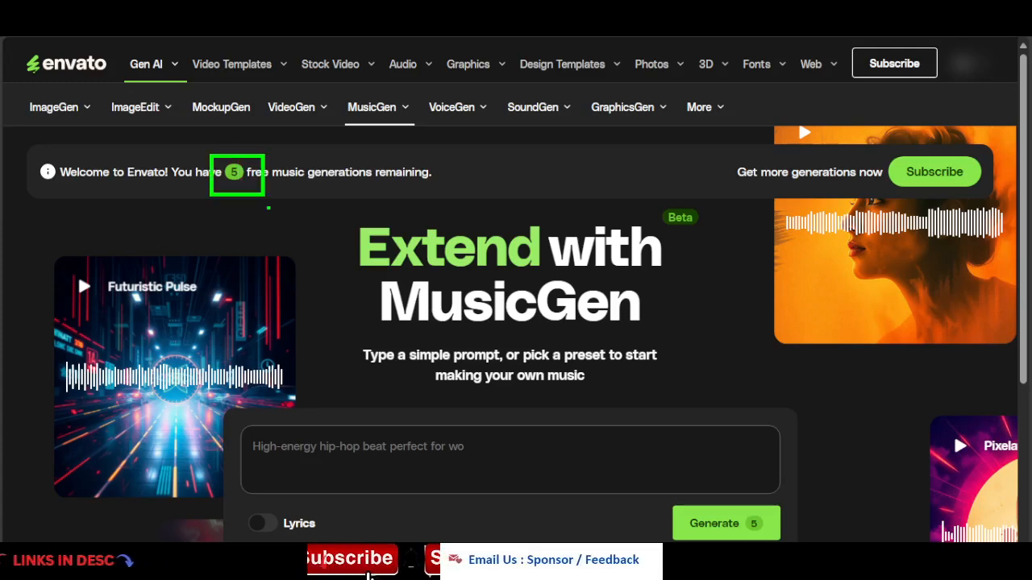
scroll(374, 384, "down", 2)
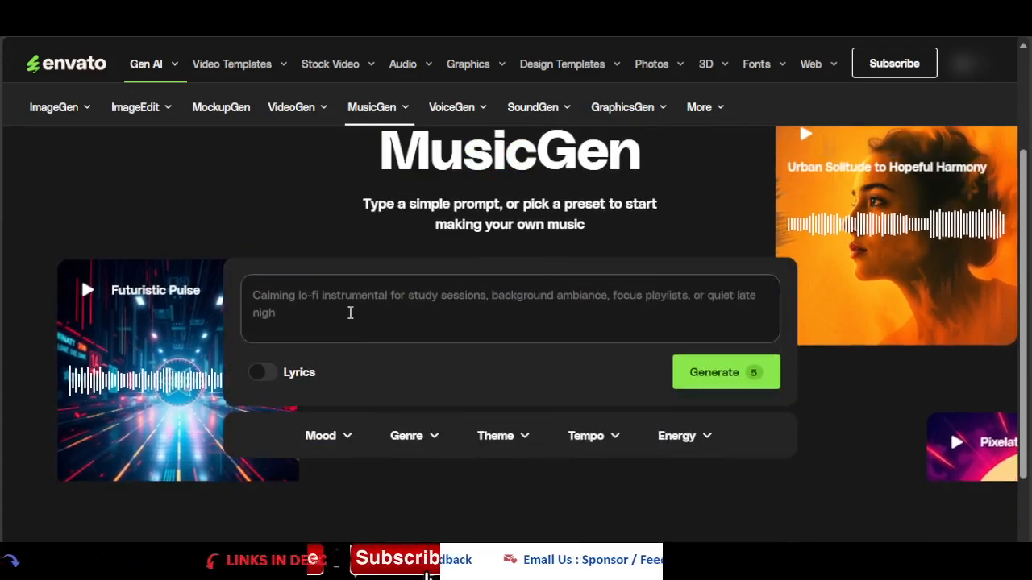
- Turn on lyrics in MusicGen and look through the Mood, Genre, Theme, Tempo and Energy presets
scroll(348, 314, "down", 2)
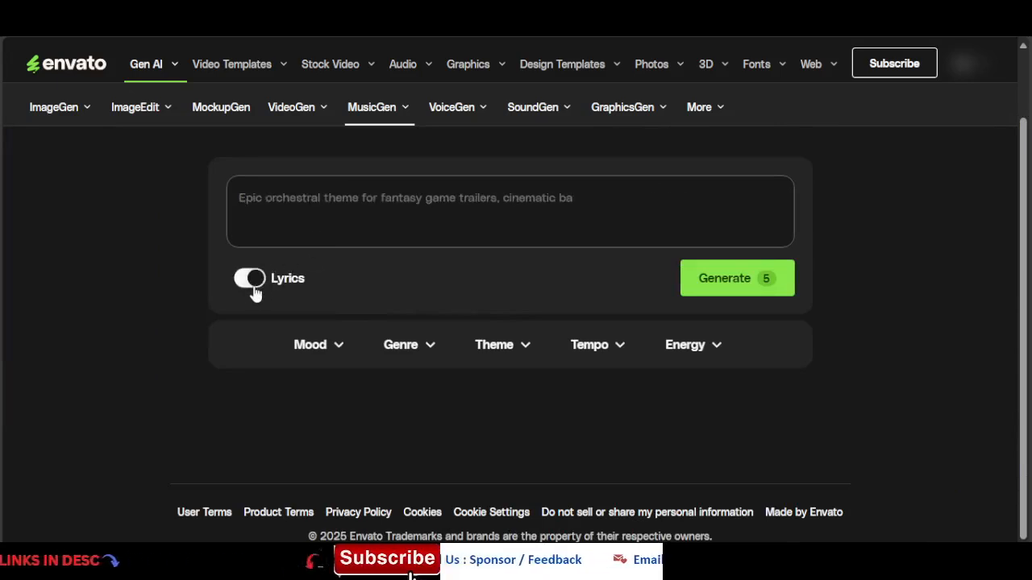
left_click(336, 360)
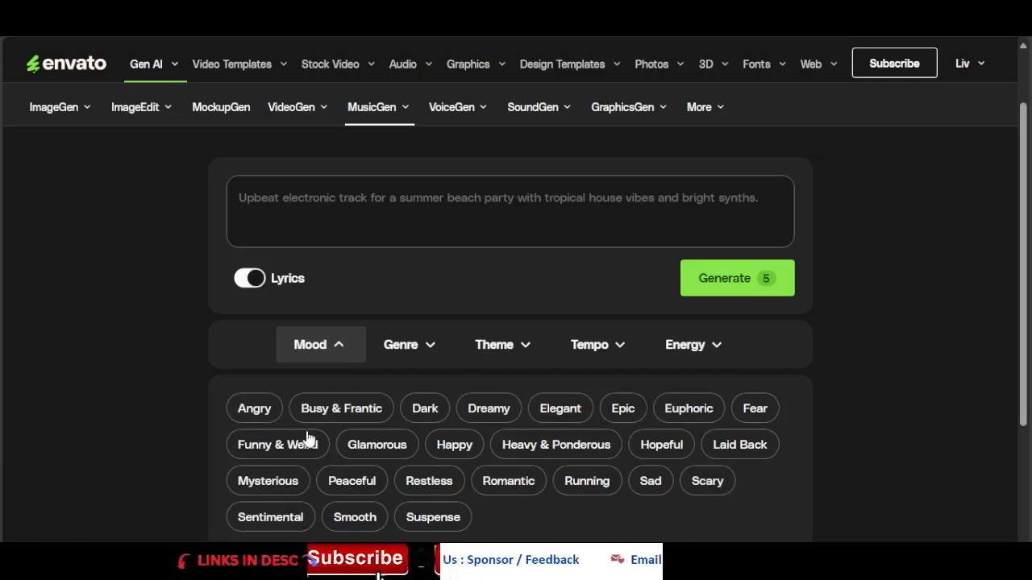
left_click(411, 349)
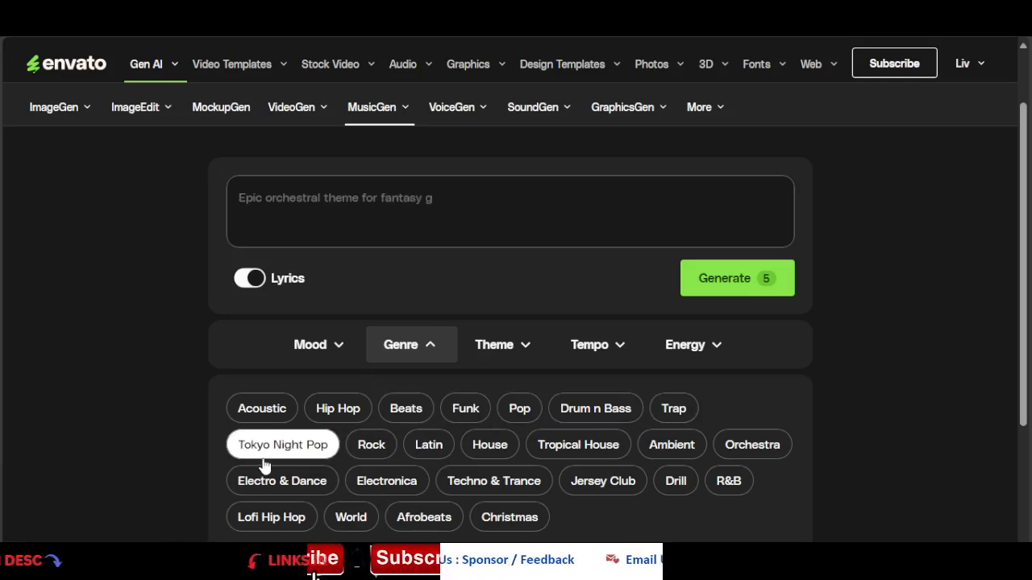
left_click(510, 349)
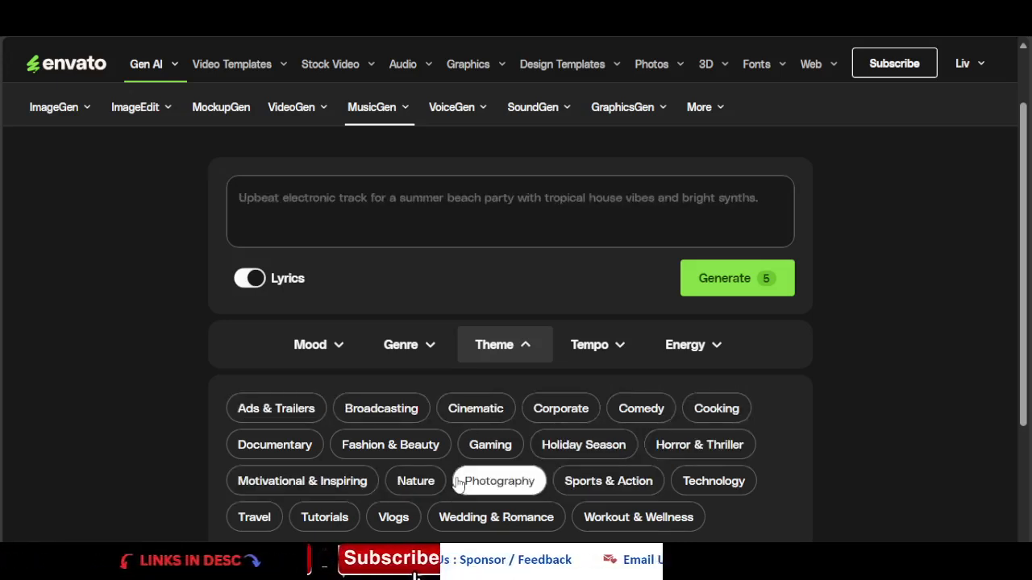
left_click(620, 353)
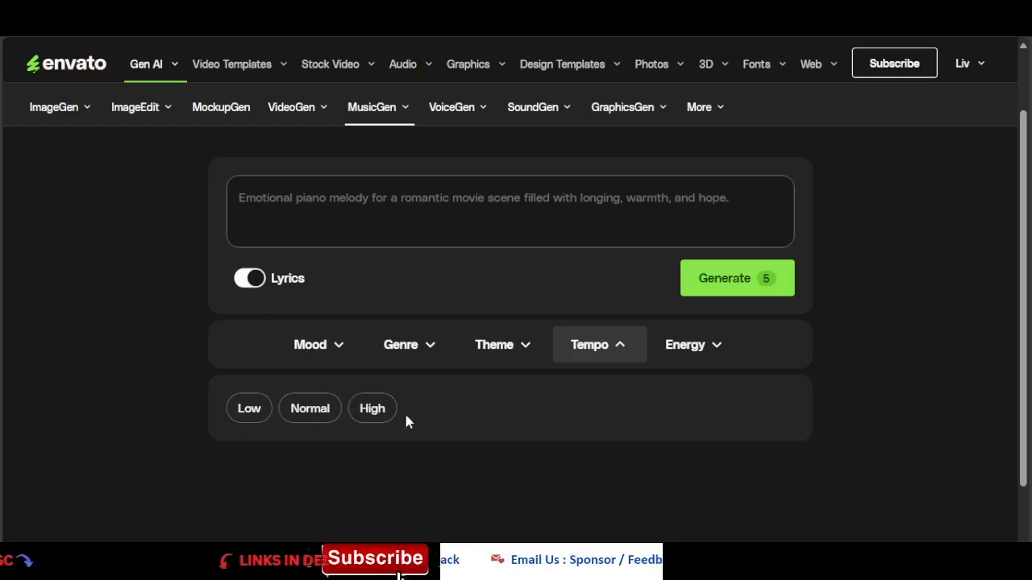
left_click(712, 353)
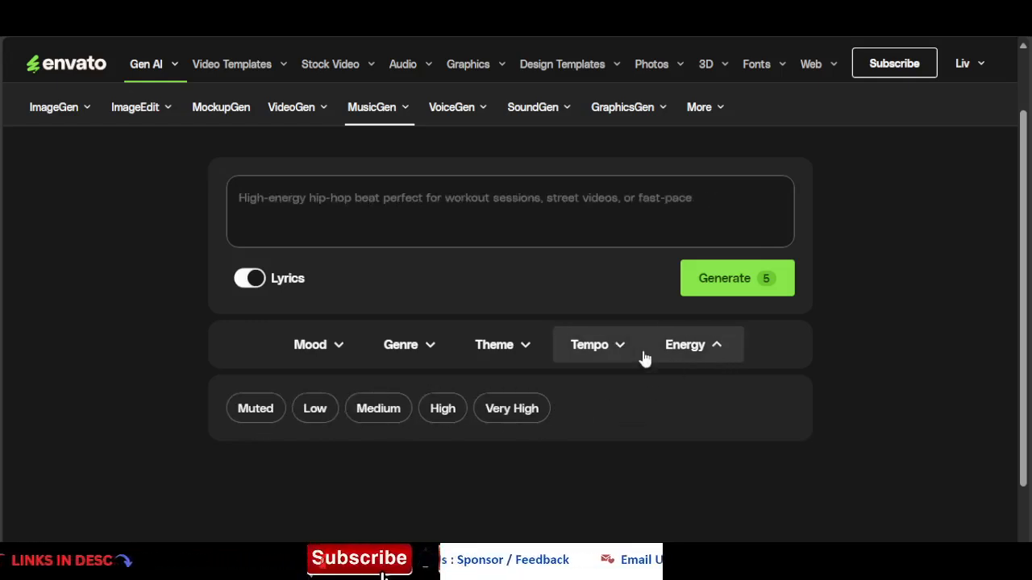
- Switch to the LLM Drop channel on YouTube and look through its home page, including live streams, playlists and popular videos
left_click(320, 216)
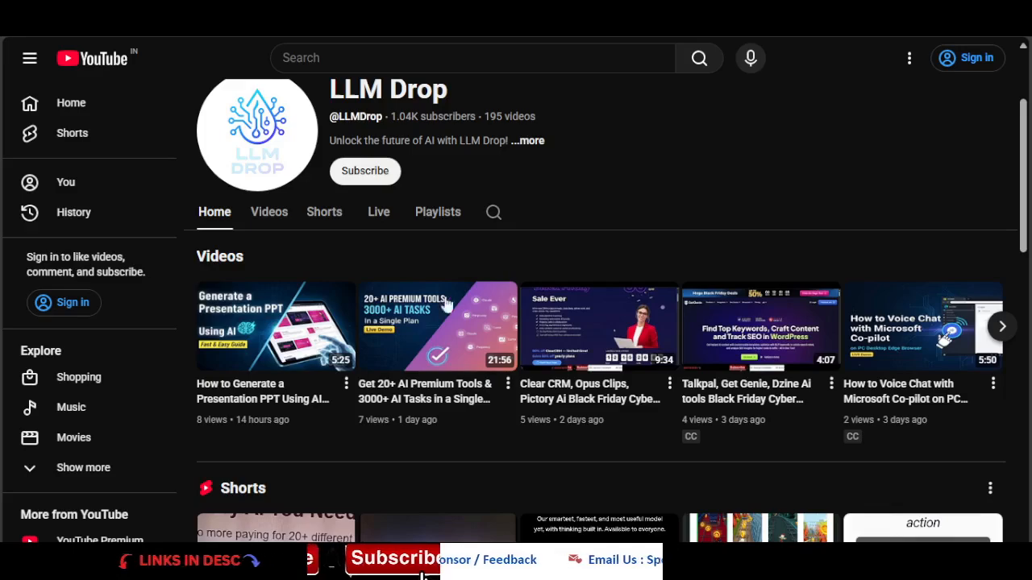
scroll(514, 321, "down", 3)
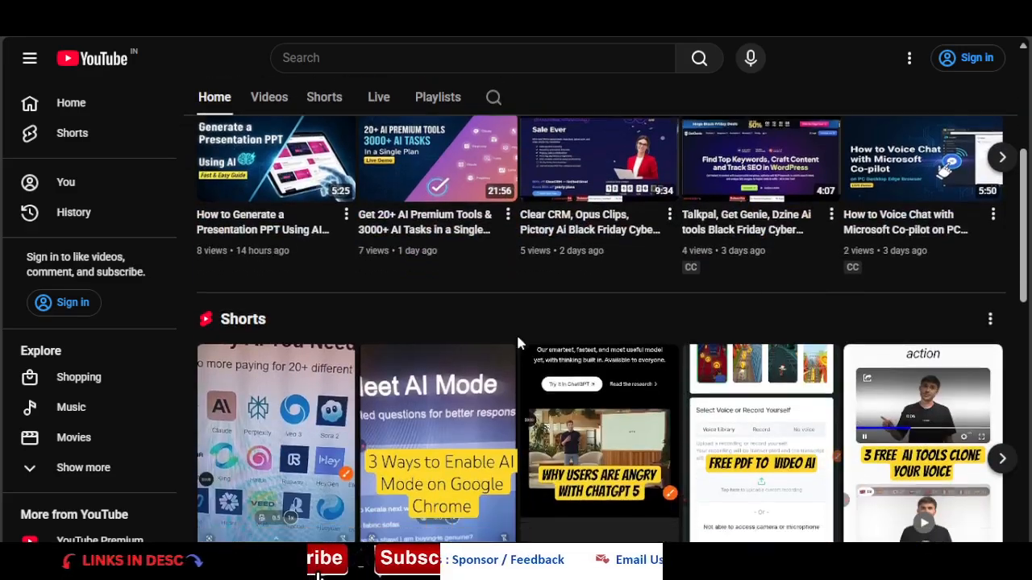
scroll(518, 343, "down", 8)
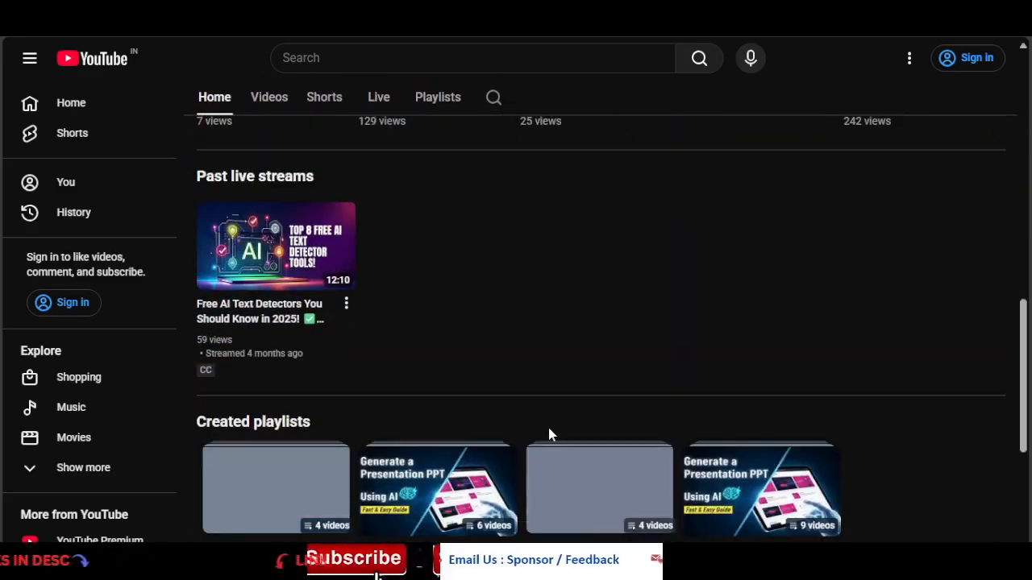
scroll(551, 451, "down", 3)
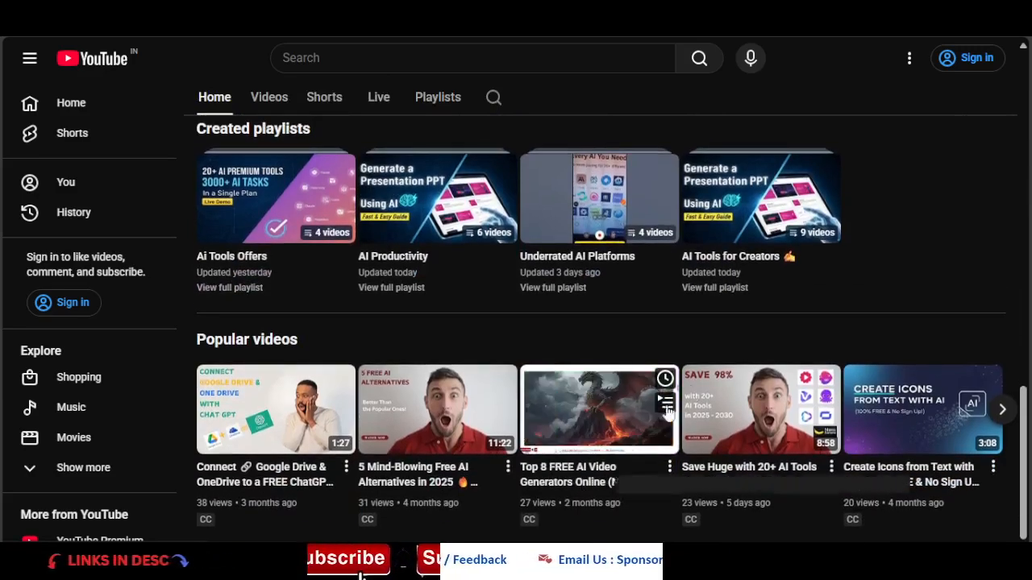
scroll(914, 292, "up", 8)
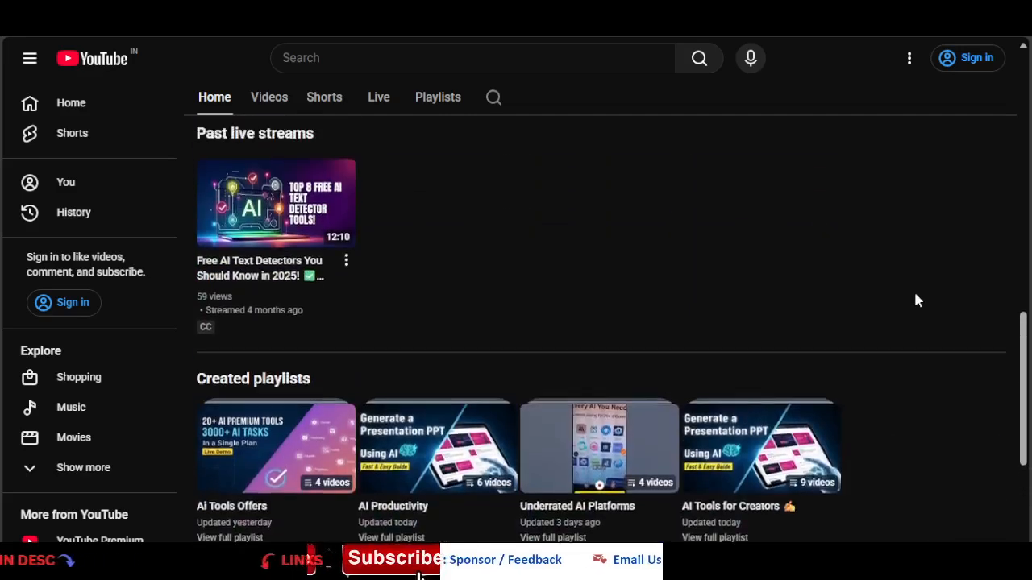
scroll(903, 320, "up", 6)
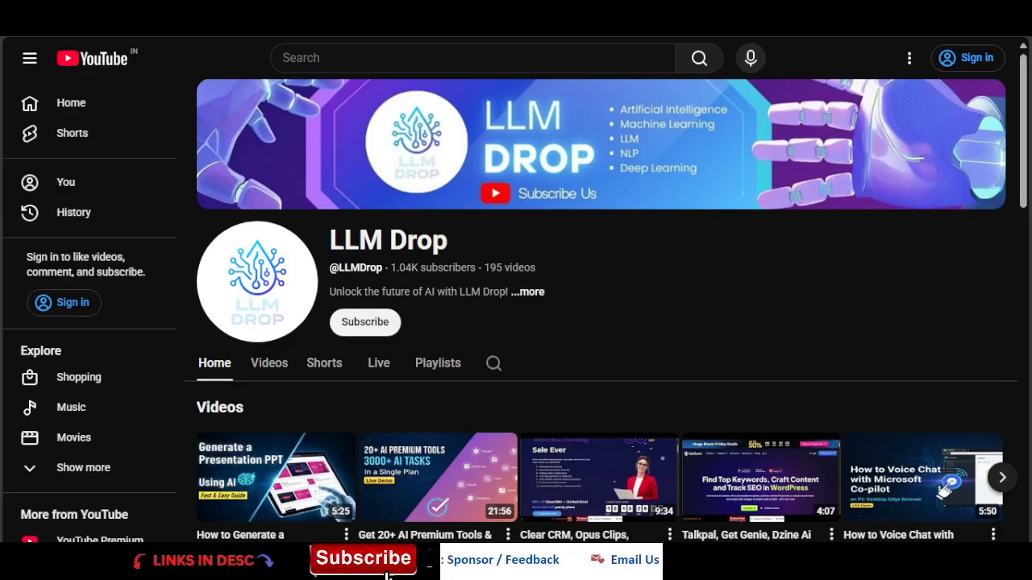
- Browse the LLM Drop channel's full list of videos and its Shorts
left_click(269, 363)
scroll(645, 306, "down", 5)
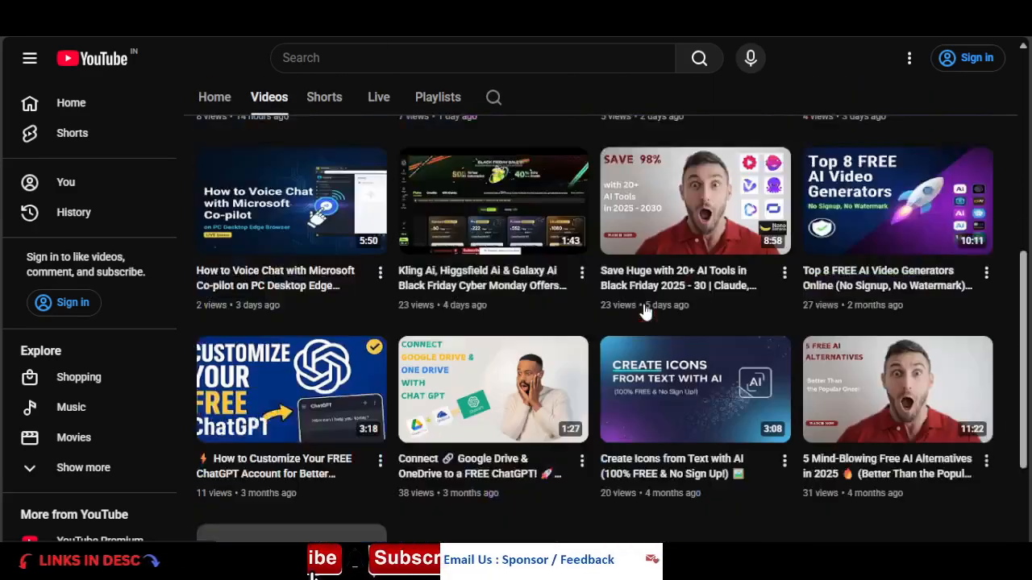
left_click(324, 96)
scroll(847, 426, "down", 3)
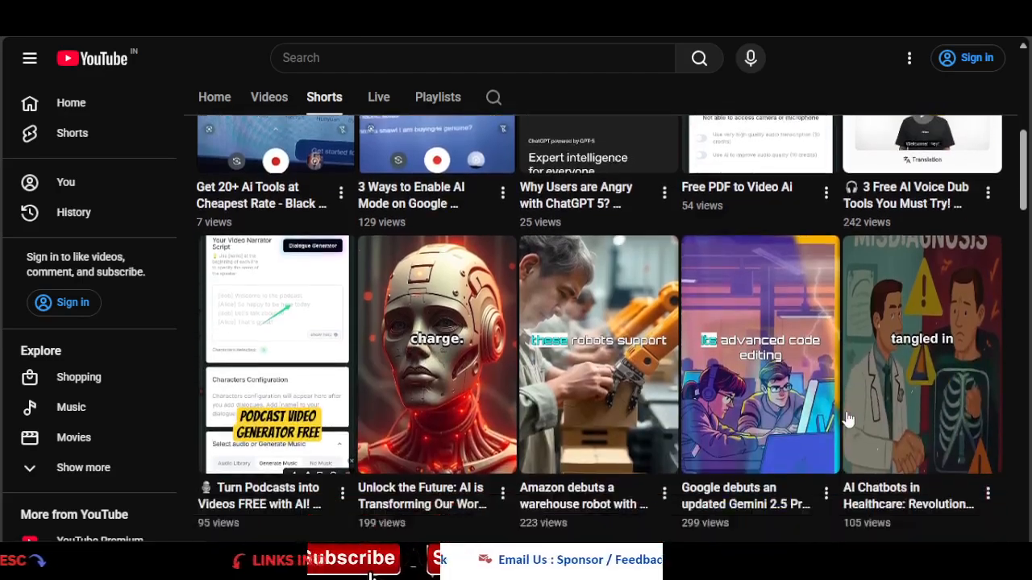
left_click_drag(1022, 174, 1026, 250)
scroll(728, 319, "up", 10)
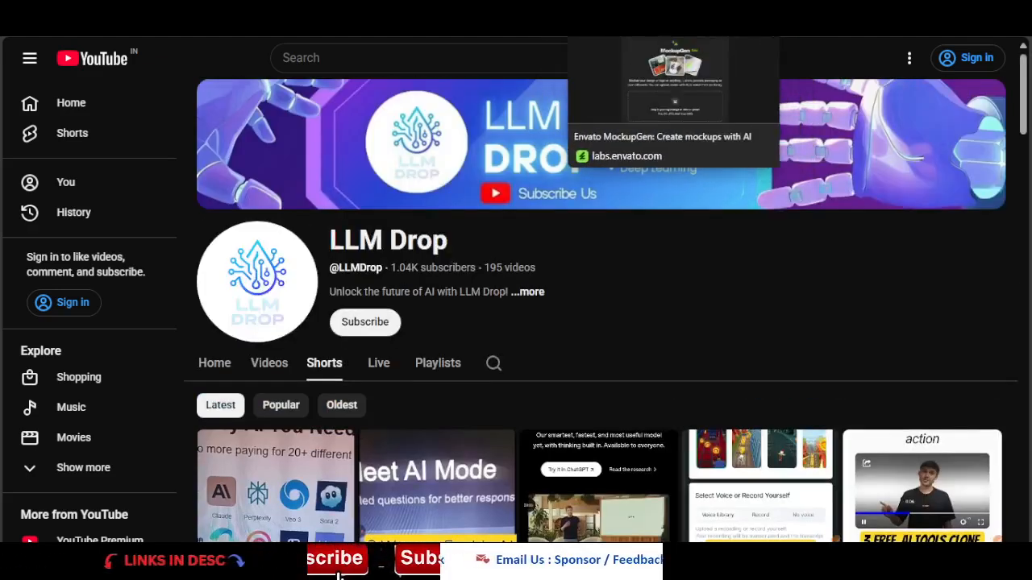
- Switch to Envato MockupGen and examine its free generation allowance, description and logo or design upload area
left_click(588, 16)
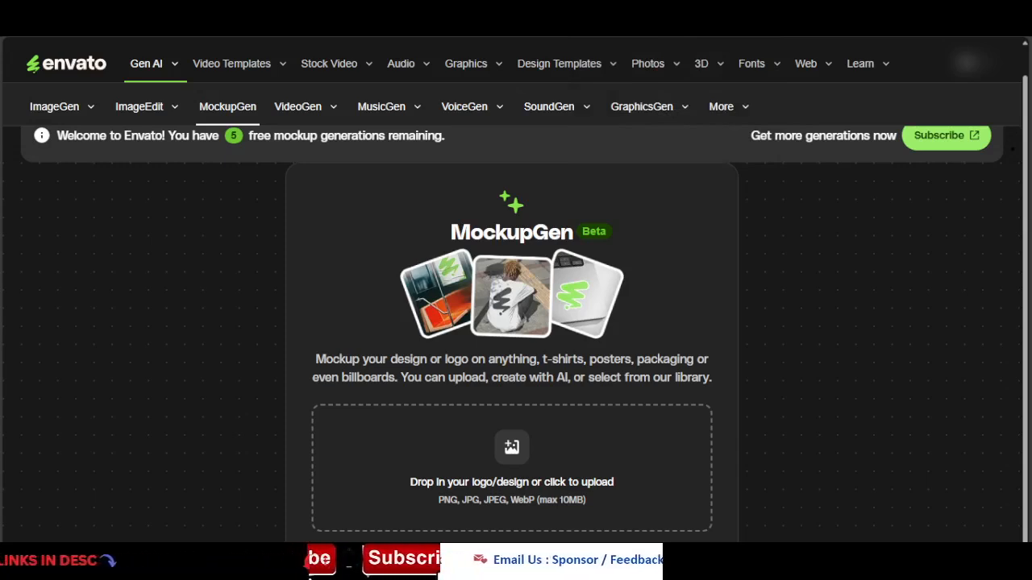
scroll(250, 348, "up", 1)
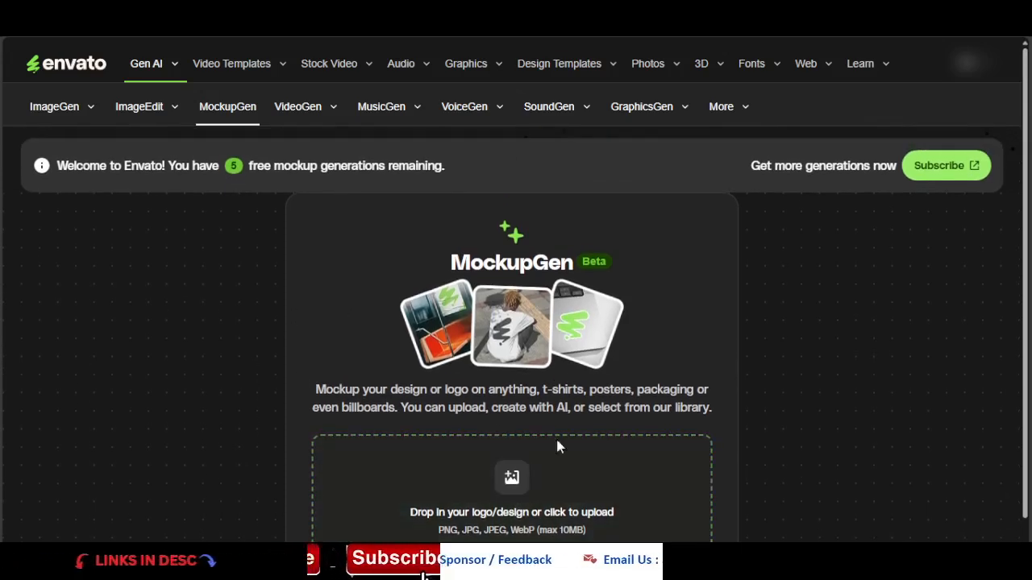
scroll(565, 460, "down", 1)
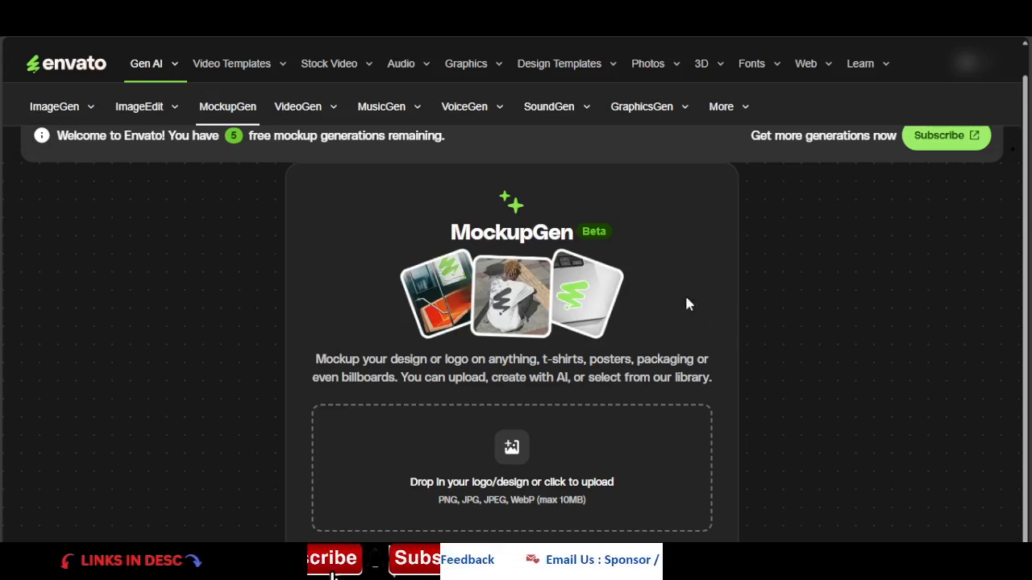
scroll(524, 358, "up", 1)
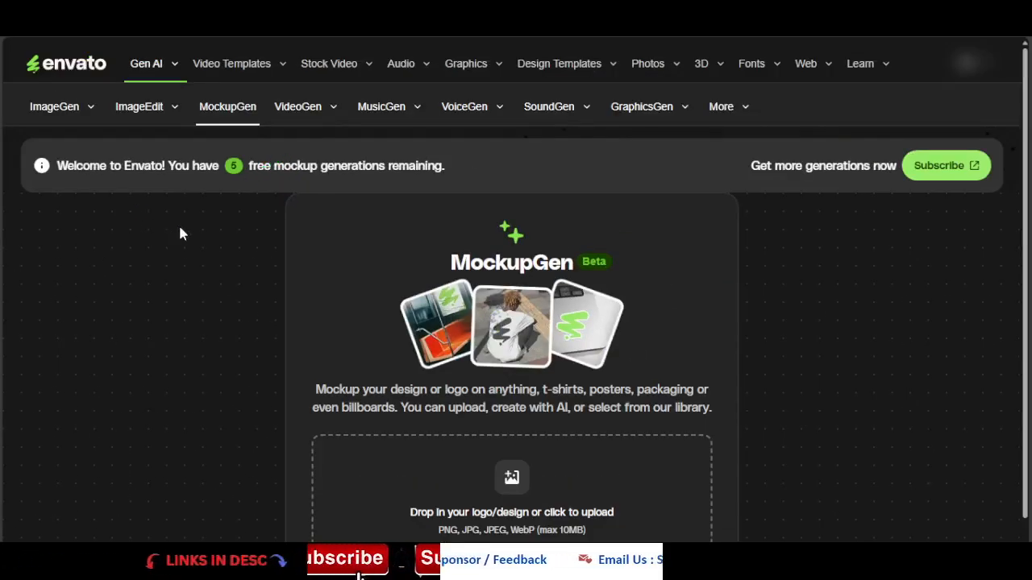
scroll(322, 258, "down", 1)
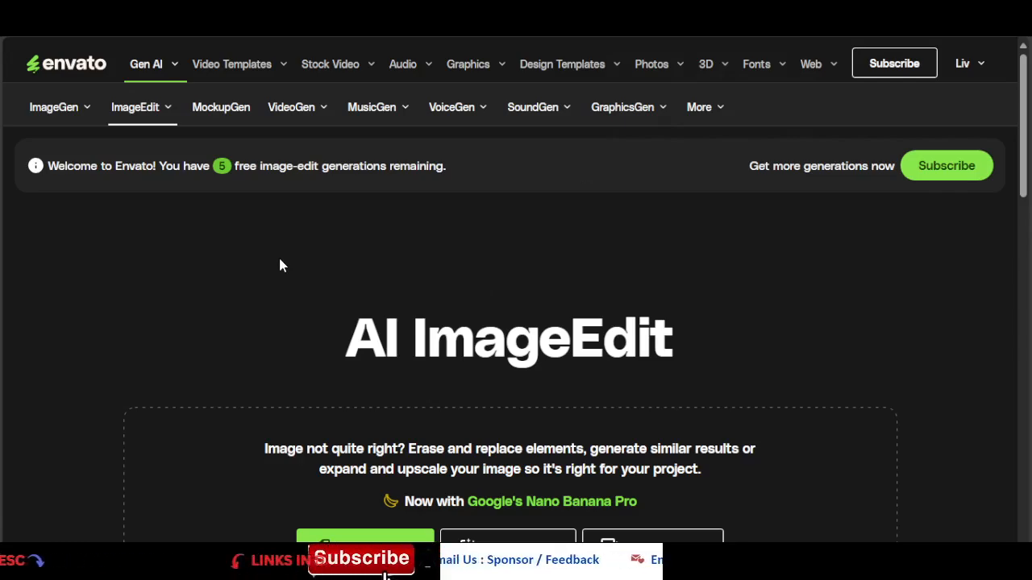
- Examine AI ImageEdit's options for uploading or generating an image, and choose to explore the library
scroll(279, 260, "down", 3)
scroll(279, 260, "up", 2)
scroll(279, 261, "down", 2)
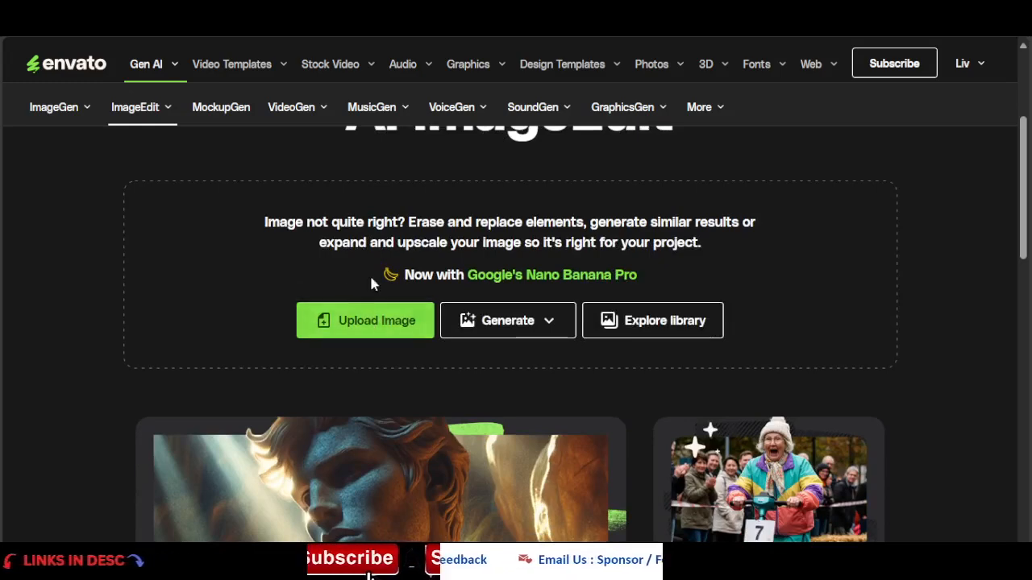
left_click(657, 332)
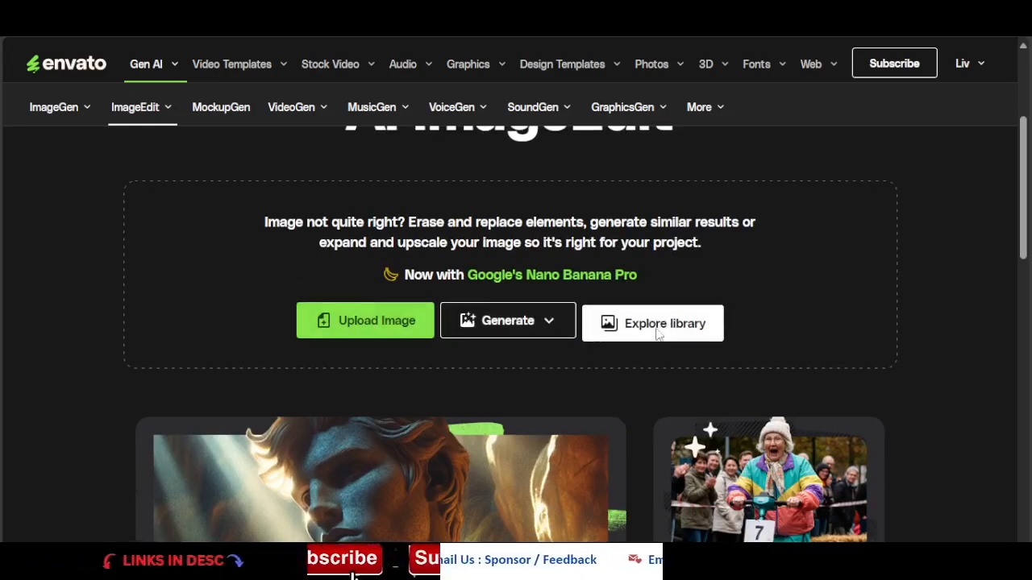